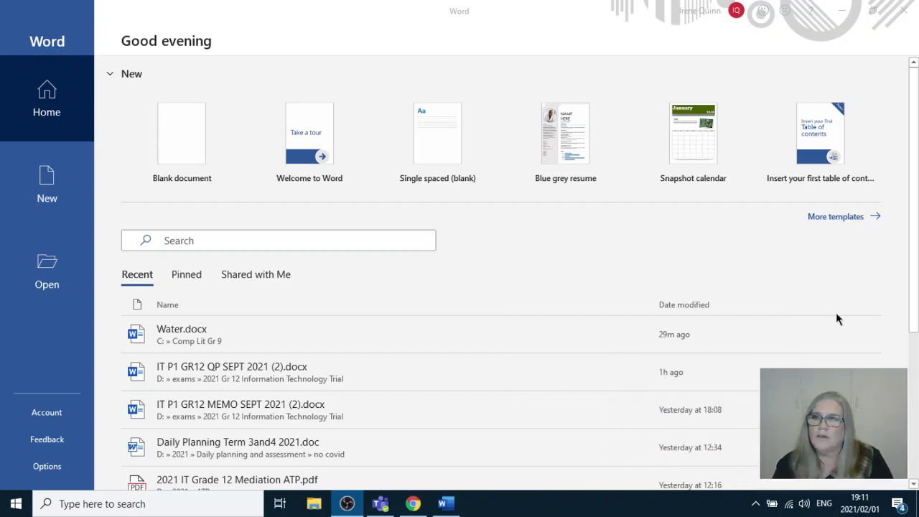
{"action": "left_click", "coordinate": [17, 506]}
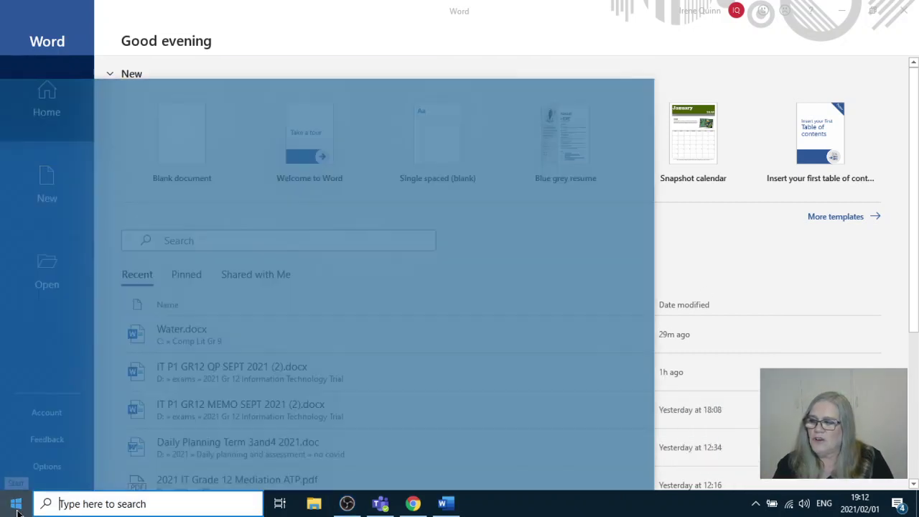
{"action": "scroll", "coordinate": [106, 323], "scroll_direction": "down", "scroll_amount": 12}
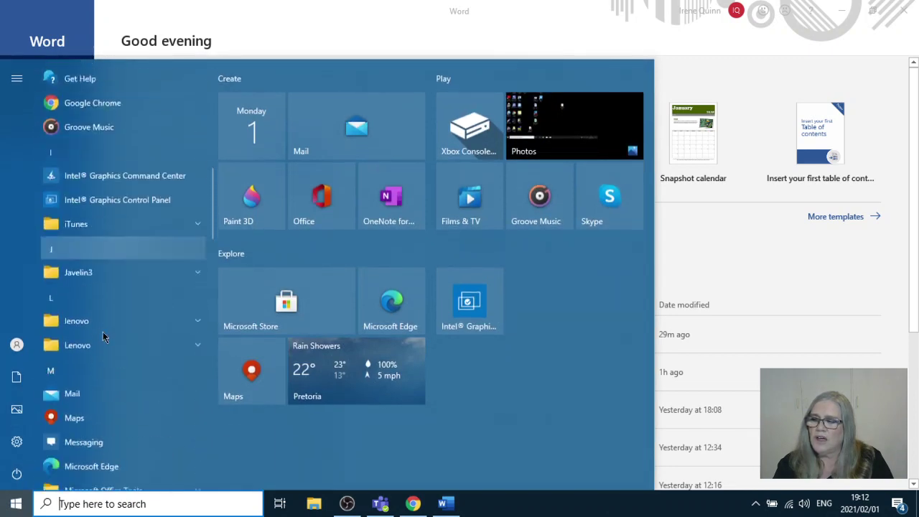
{"action": "scroll", "coordinate": [98, 350], "scroll_direction": "down", "scroll_amount": 10}
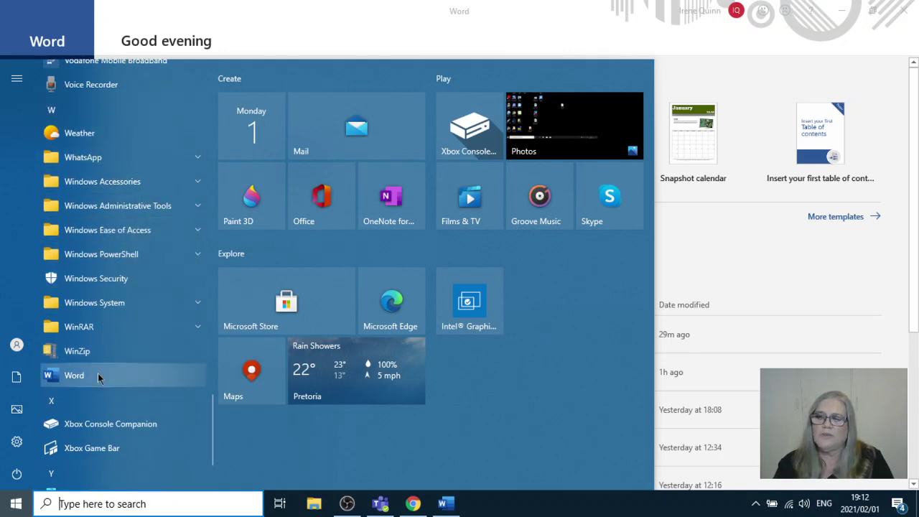
{"action": "left_click", "coordinate": [840, 272]}
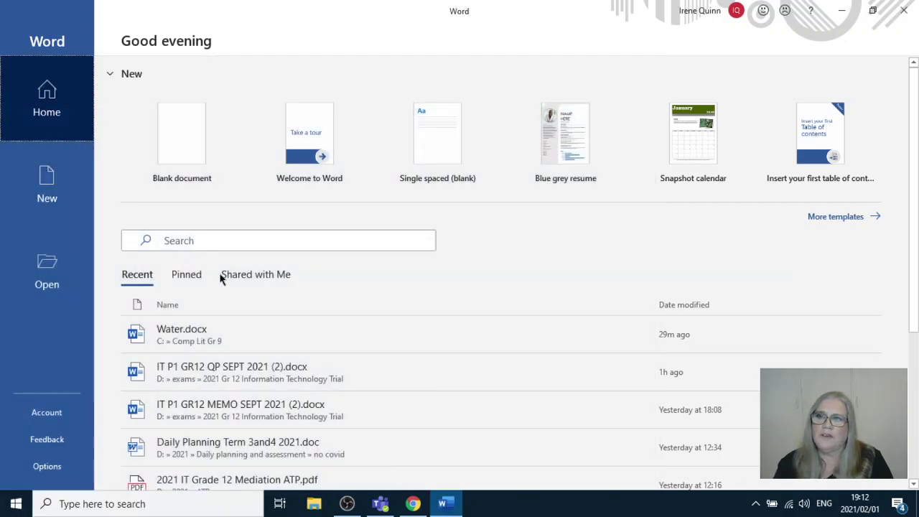
Create a new blank document
{"action": "left_click", "coordinate": [173, 138]}
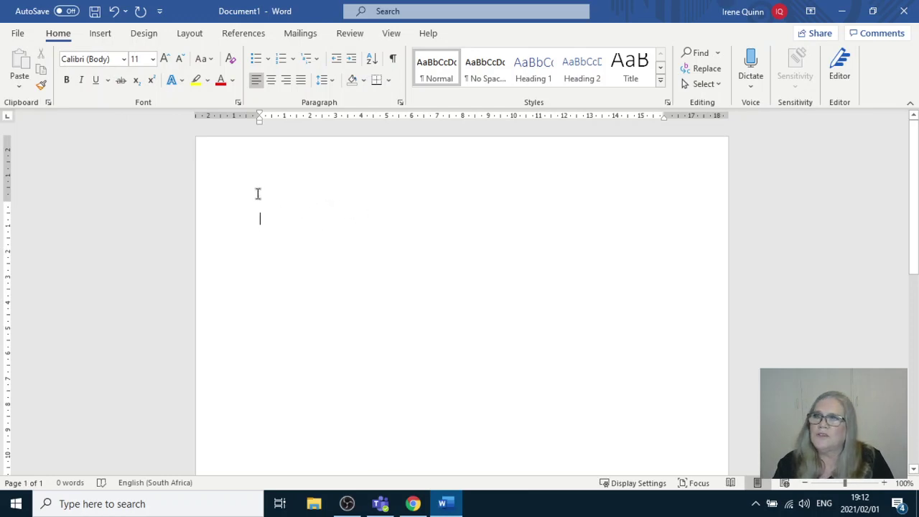
{"action": "left_click", "coordinate": [101, 34]}
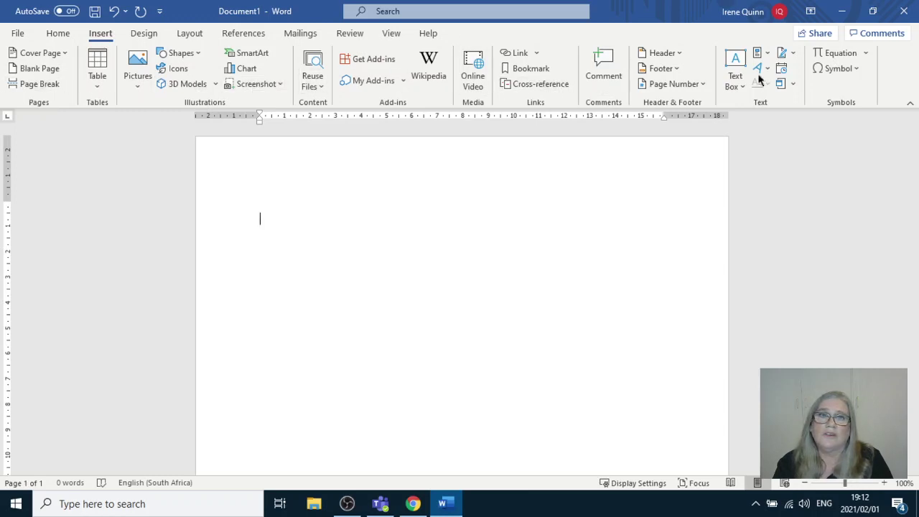
{"action": "left_click", "coordinate": [55, 36]}
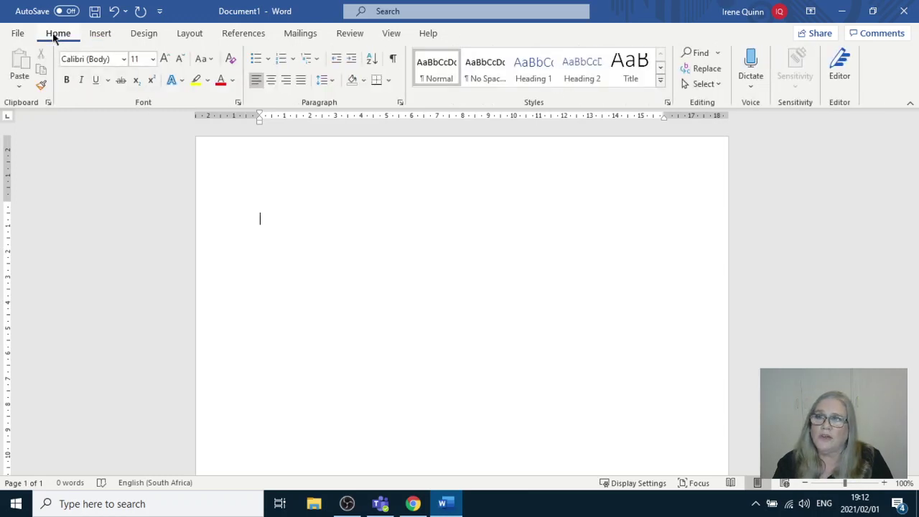
Enter the title "The water cycle" on the first line using the bold light-blue shadowed text effect
{"action": "left_click", "coordinate": [181, 82]}
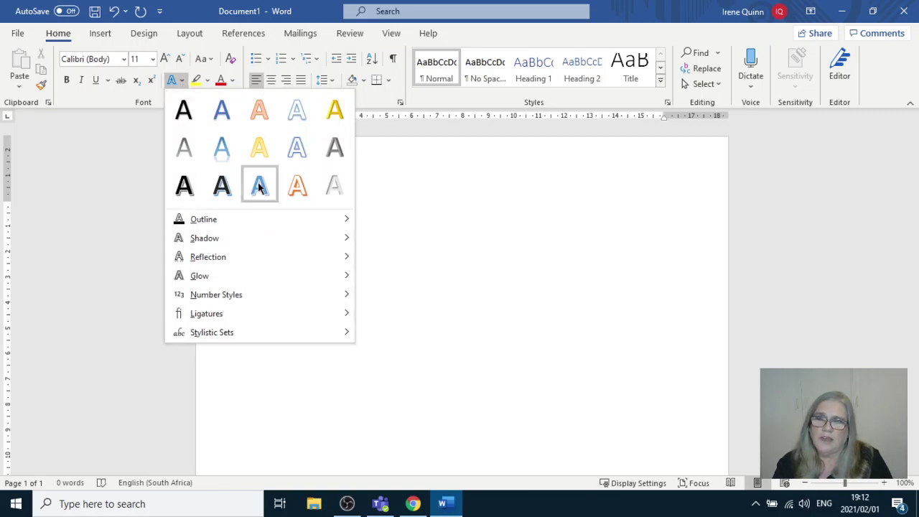
{"action": "left_click", "coordinate": [259, 188]}
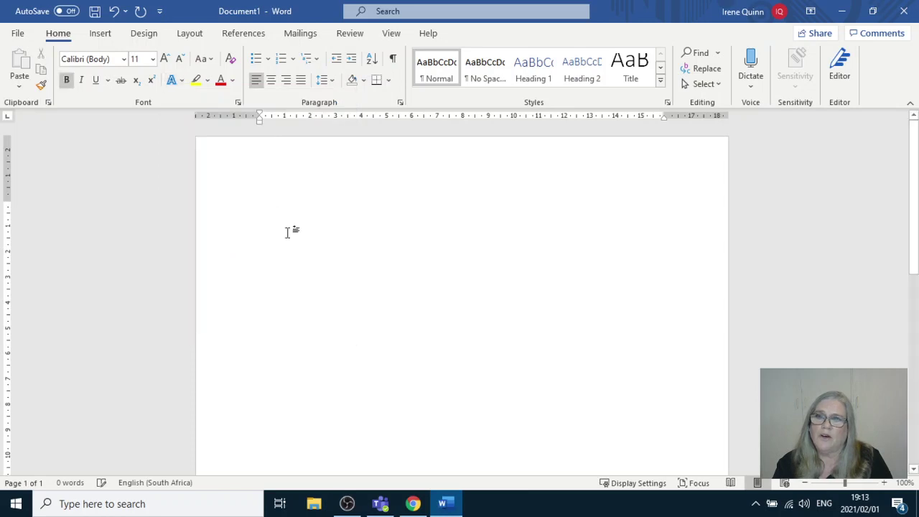
{"action": "type", "text": "Th"}
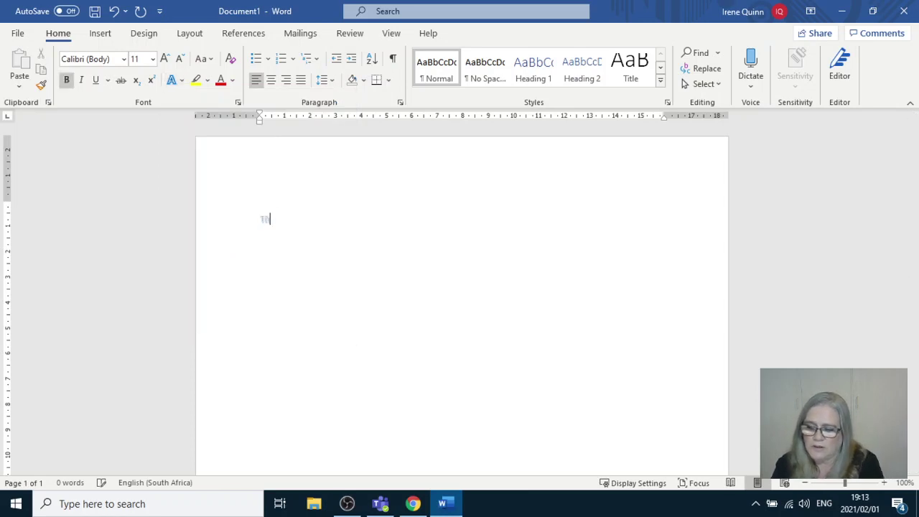
{"action": "type", "text": "e water cycle"}
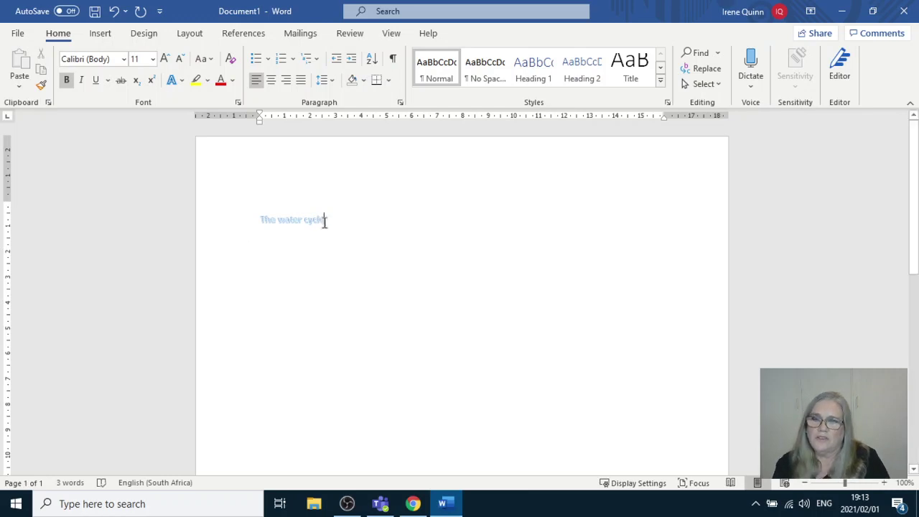
Set the title "The water cycle" to font size 48 and centre it on the page
{"action": "left_click_drag", "start_coordinate": [326, 220], "coordinate": [257, 218]}
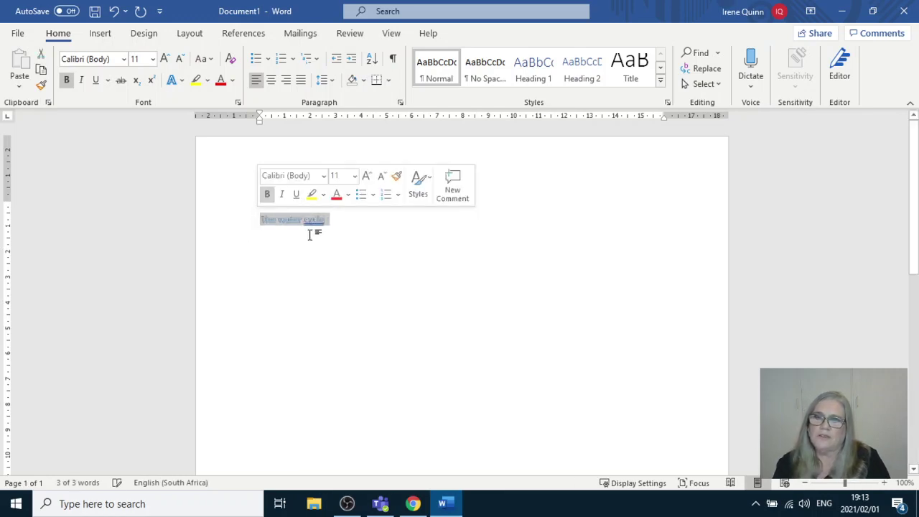
{"action": "left_click", "coordinate": [153, 59]}
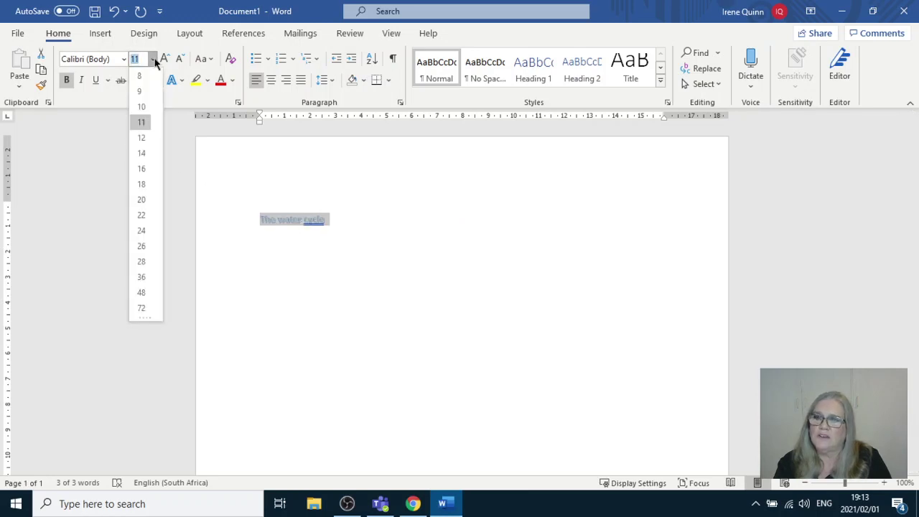
{"action": "left_click", "coordinate": [142, 292]}
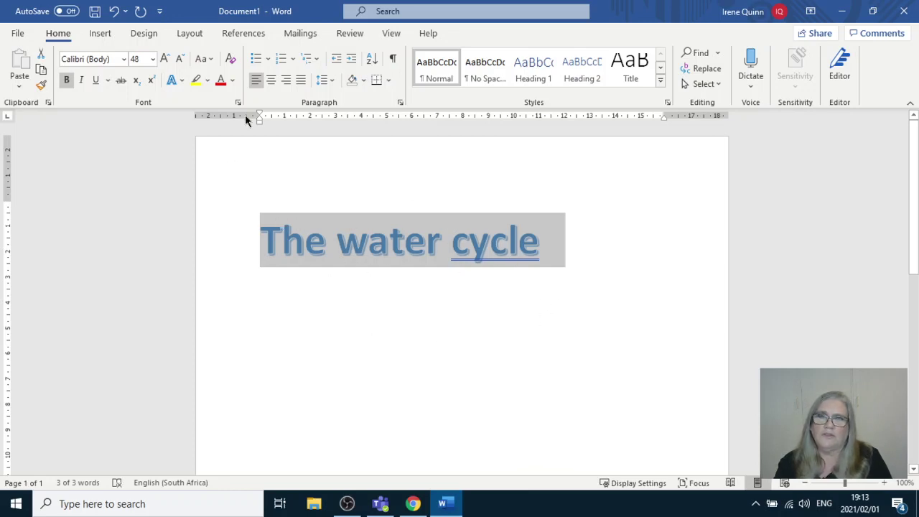
{"action": "left_click", "coordinate": [270, 80]}
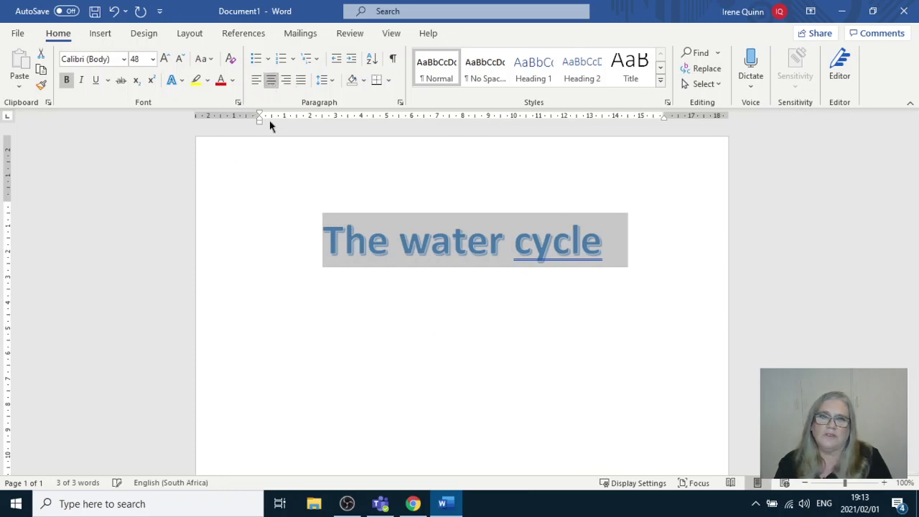
{"action": "left_click", "coordinate": [532, 241]}
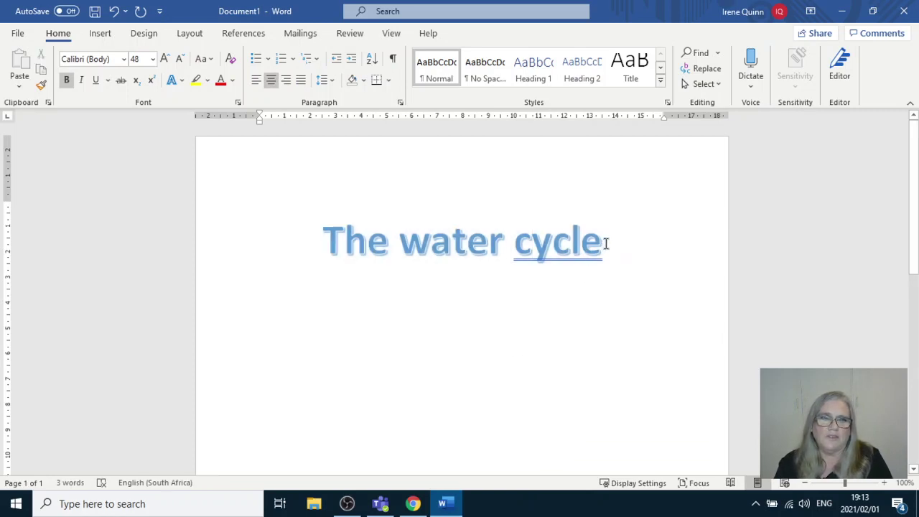
Check the word "cycle" in the title with the Editor, ignore its grammar suggestion once and close the Editor
{"action": "left_click_drag", "start_coordinate": [605, 243], "coordinate": [514, 241]}
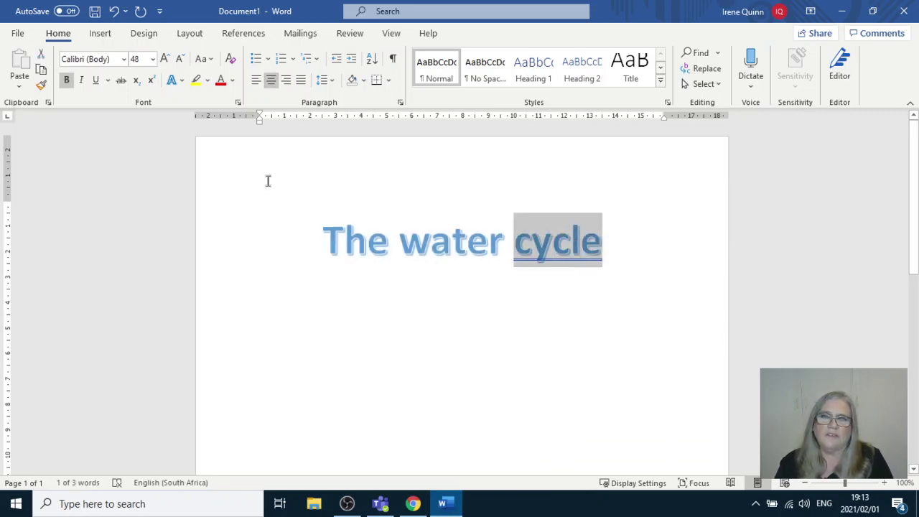
{"action": "left_click", "coordinate": [351, 35]}
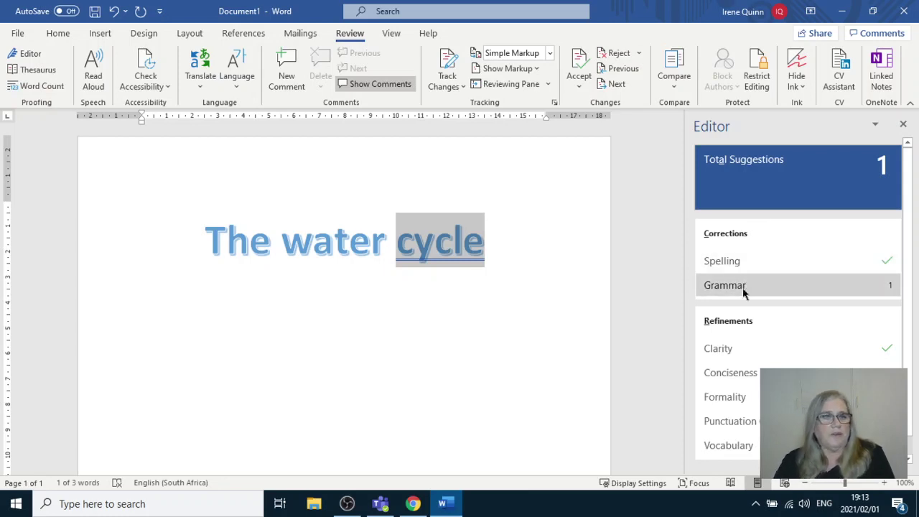
{"action": "left_click", "coordinate": [844, 292]}
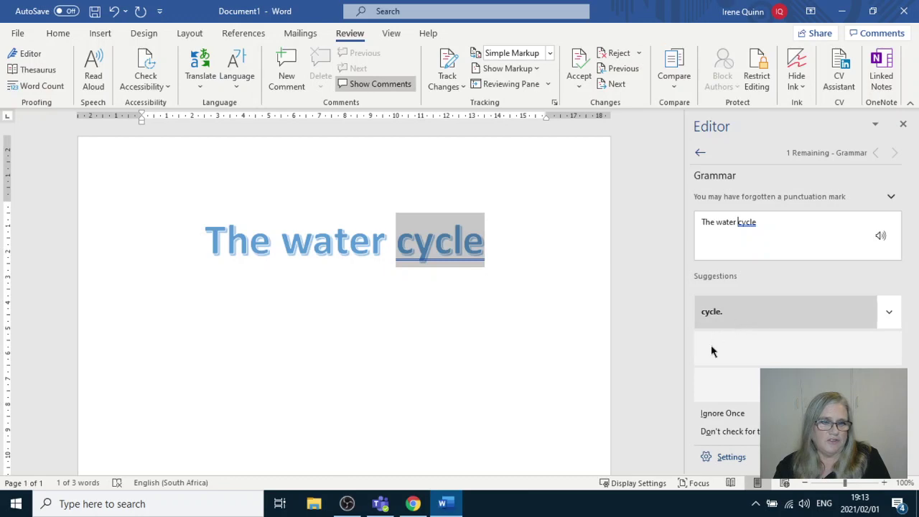
{"action": "left_click", "coordinate": [721, 419]}
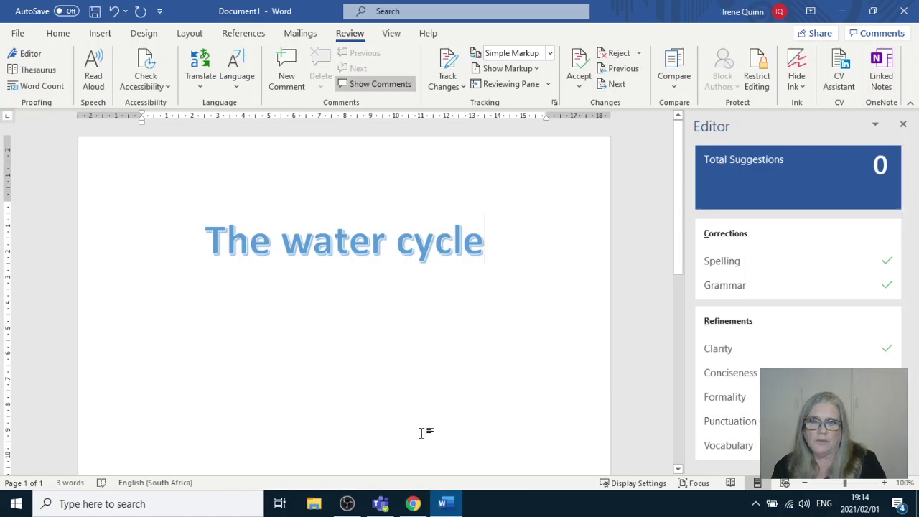
{"action": "scroll", "coordinate": [861, 330], "scroll_direction": "down", "scroll_amount": 1}
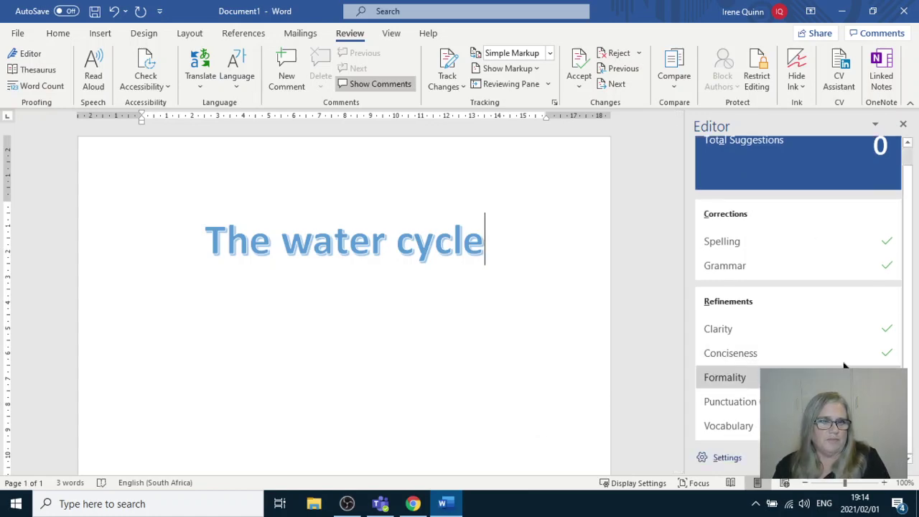
{"action": "scroll", "coordinate": [863, 327], "scroll_direction": "up", "scroll_amount": 1}
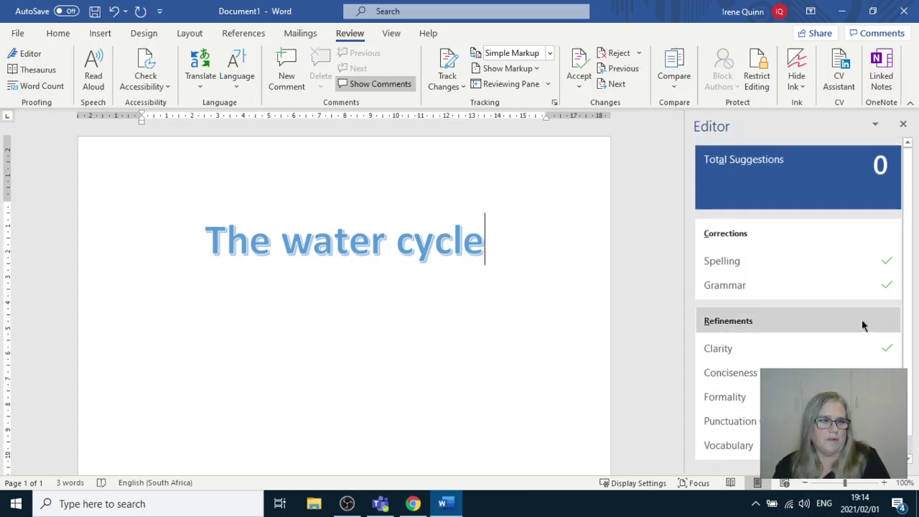
{"action": "left_click", "coordinate": [902, 127]}
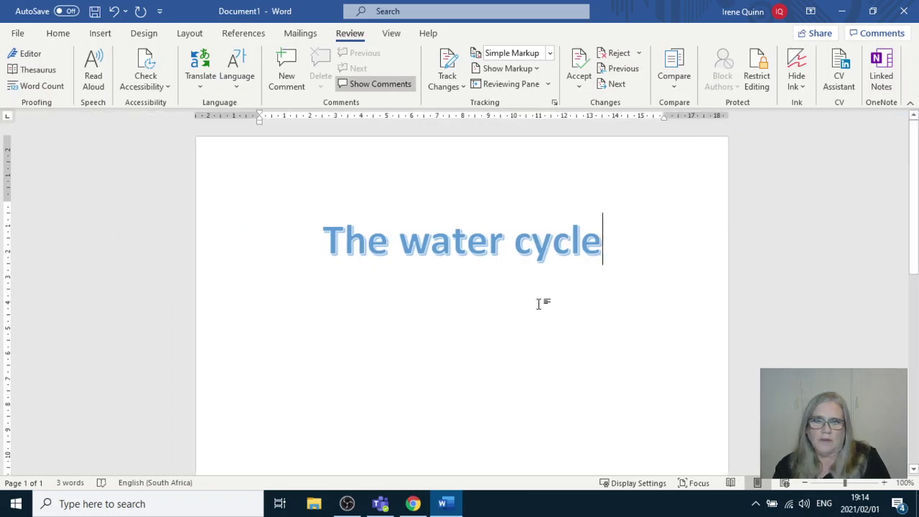
Add an empty line below the title and place the insertion point there
{"action": "left_click", "coordinate": [529, 300]}
{"action": "key", "text": "Return"}
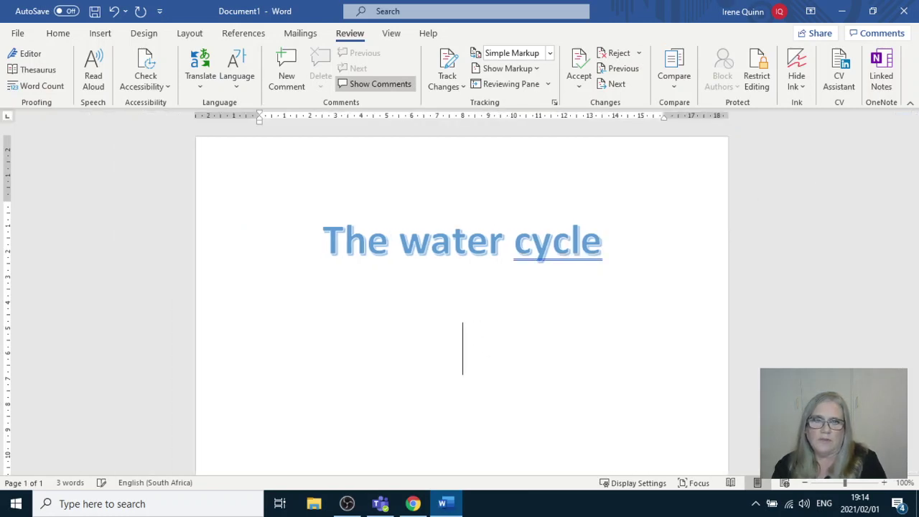
{"action": "left_click", "coordinate": [566, 242]}
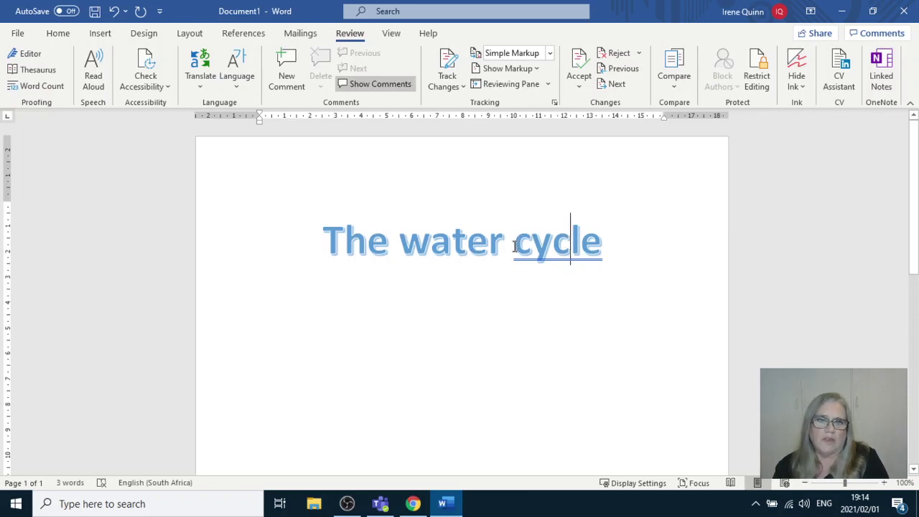
{"action": "left_click", "coordinate": [462, 332]}
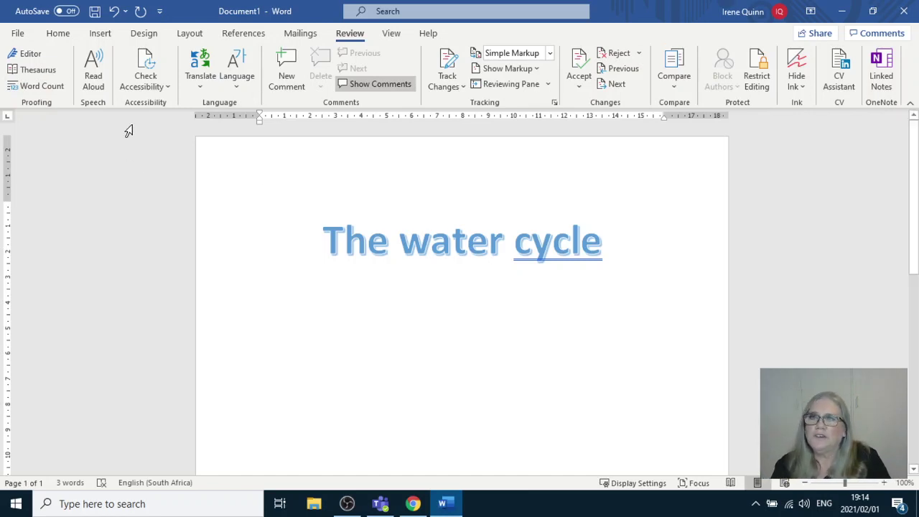
Insert a Basic Cycle SmartArt graphic below the title and move its text pane farther from the diagram
{"action": "left_click", "coordinate": [101, 33]}
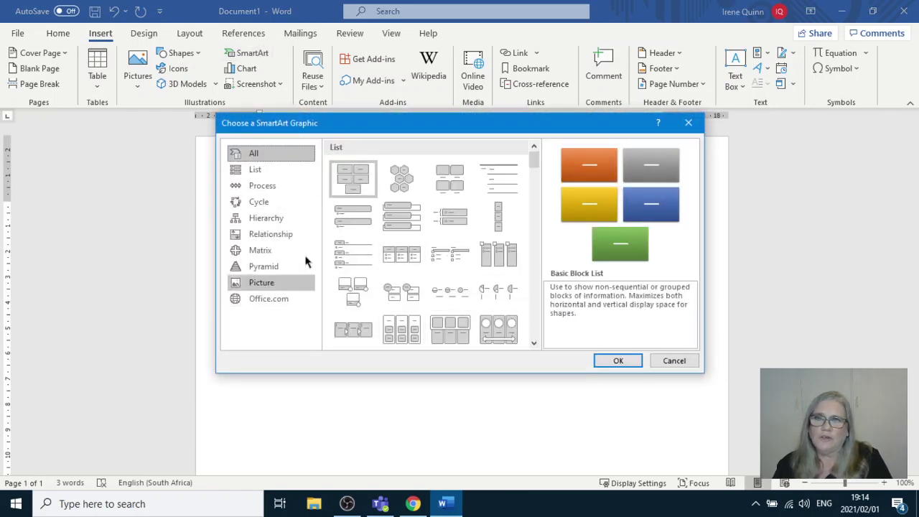
{"action": "left_click", "coordinate": [279, 201]}
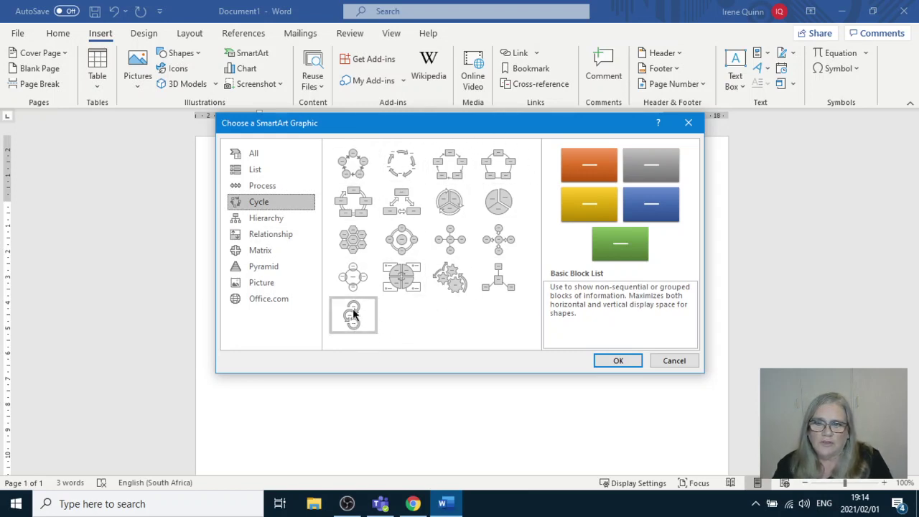
{"action": "left_click", "coordinate": [359, 169]}
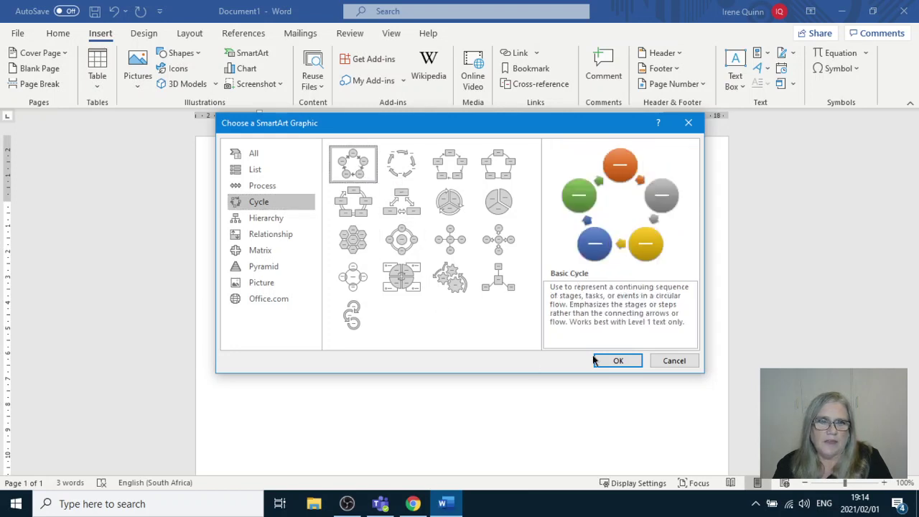
{"action": "left_click", "coordinate": [620, 362]}
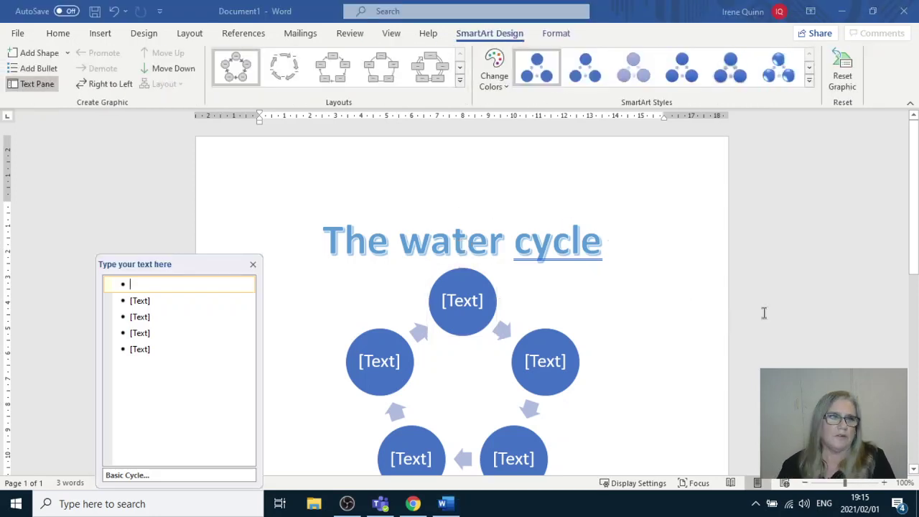
{"action": "scroll", "coordinate": [763, 311], "scroll_direction": "down", "scroll_amount": 2}
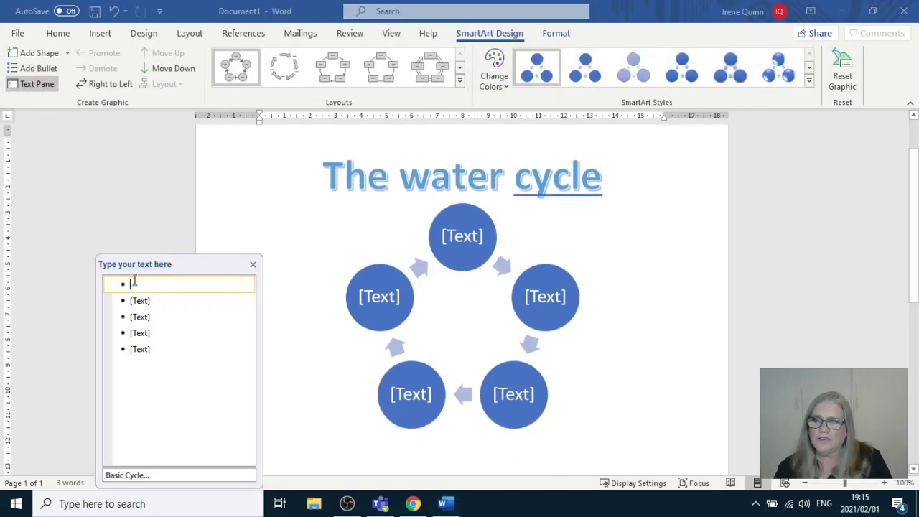
{"action": "left_click_drag", "start_coordinate": [184, 268], "coordinate": [142, 210]}
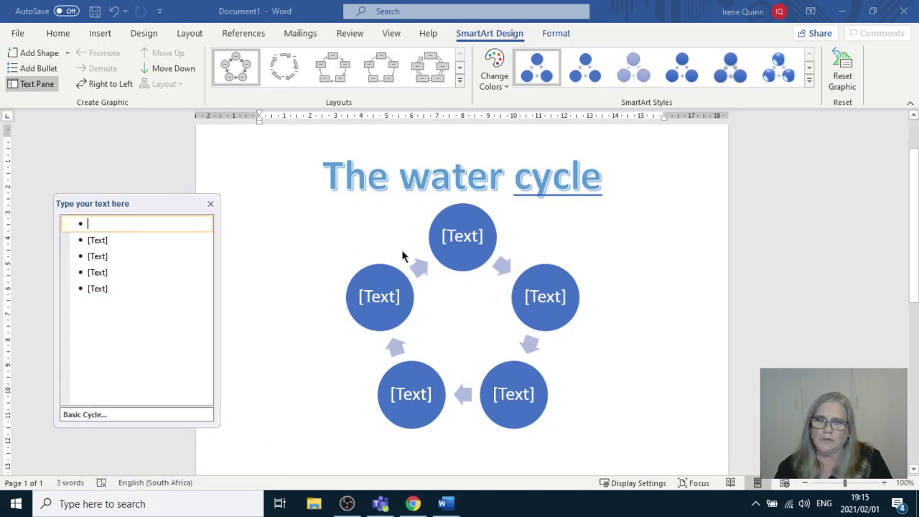
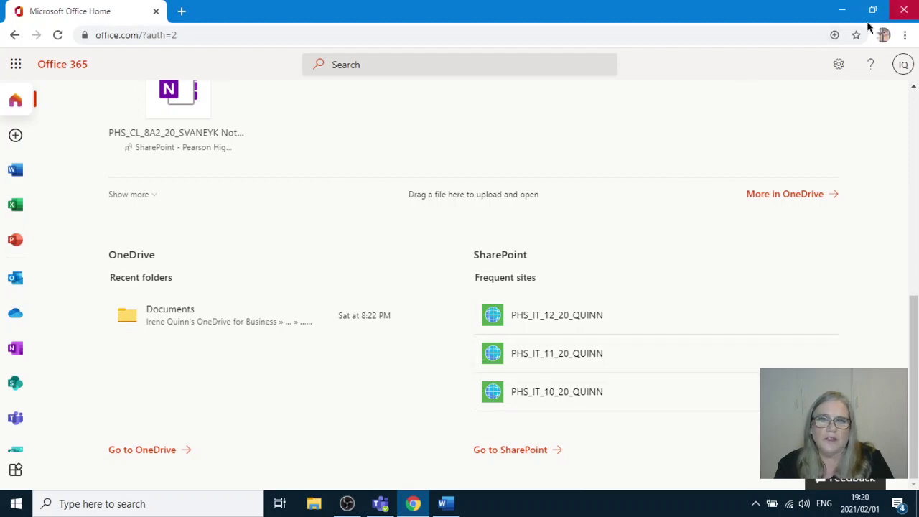
Switch from the browser back to the Word document and go to its blank second page
{"action": "left_click", "coordinate": [841, 9]}
{"action": "scroll", "coordinate": [447, 312], "scroll_direction": "up", "scroll_amount": 5}
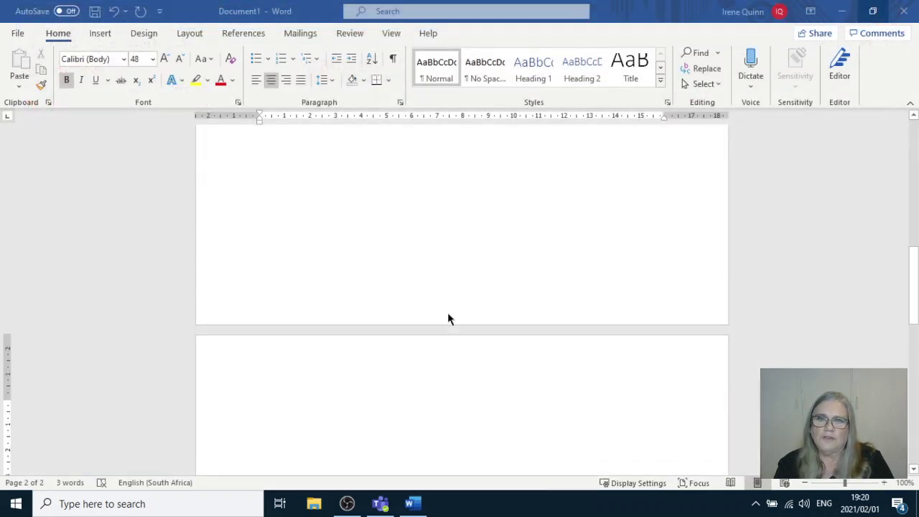
{"action": "scroll", "coordinate": [445, 311], "scroll_direction": "down", "scroll_amount": 4}
{"action": "scroll", "coordinate": [444, 310], "scroll_direction": "down", "scroll_amount": 2}
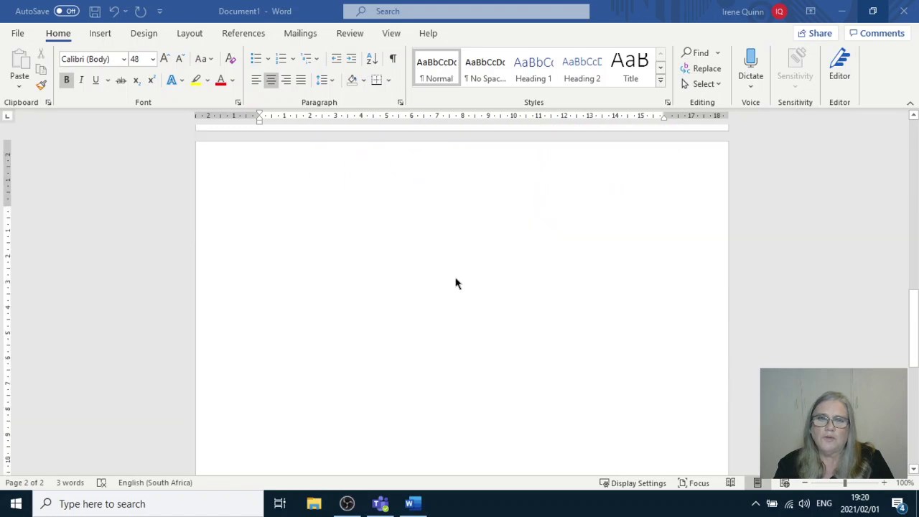
Add two empty lines on the blank second page and open the online 3D models library
{"action": "left_click", "coordinate": [442, 209]}
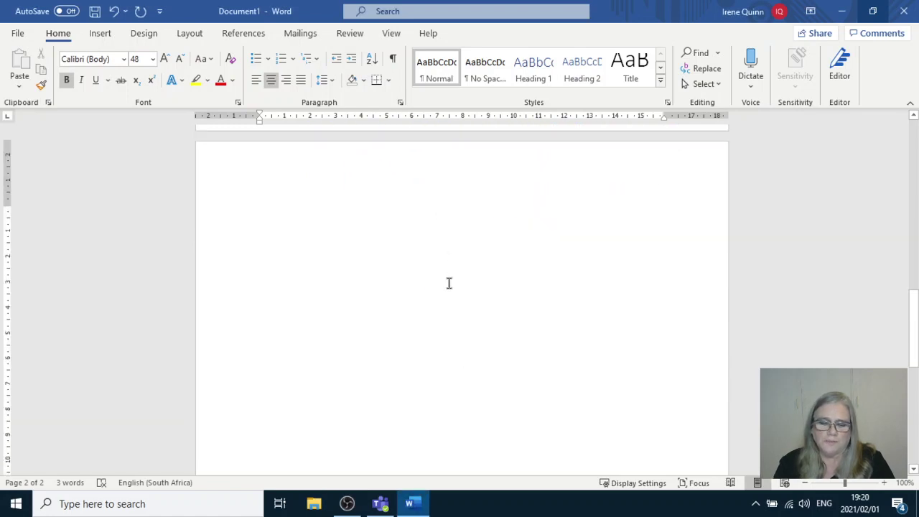
{"action": "key", "text": "Return"}
{"action": "key", "text": "Return"}
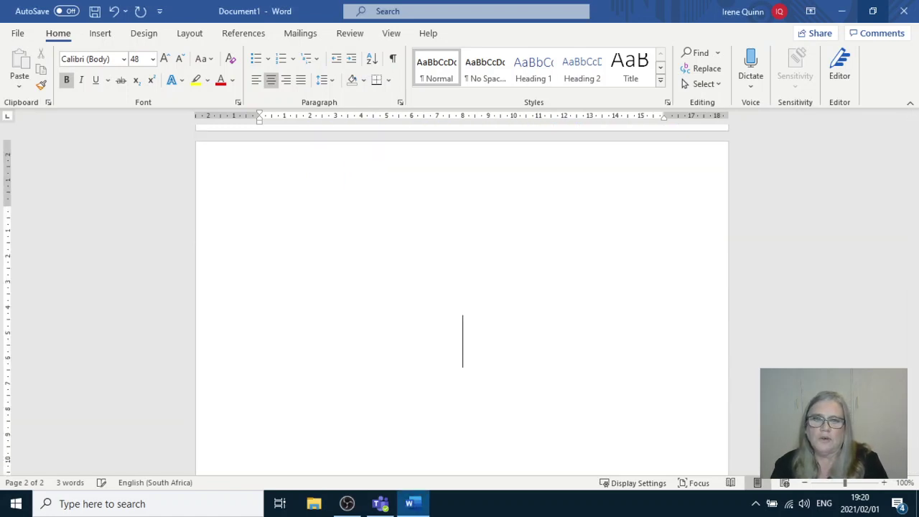
{"action": "left_click", "coordinate": [110, 34]}
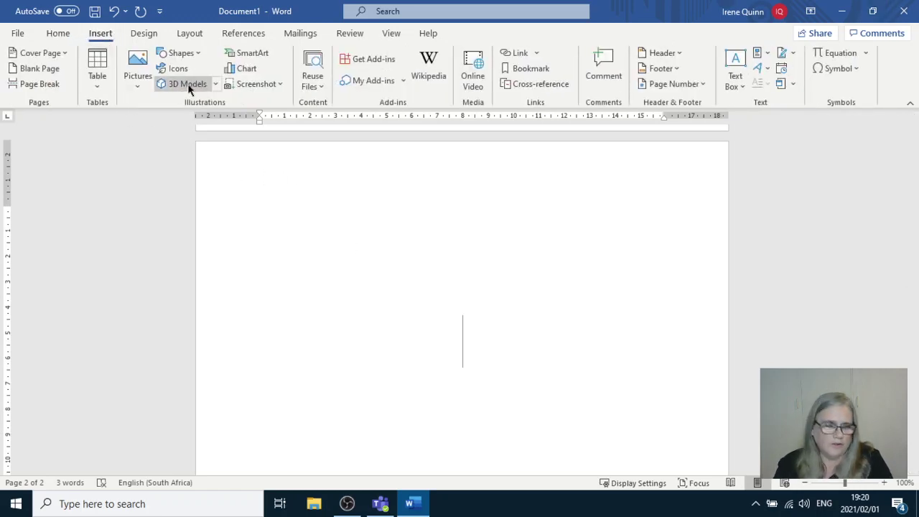
{"action": "left_click", "coordinate": [187, 85]}
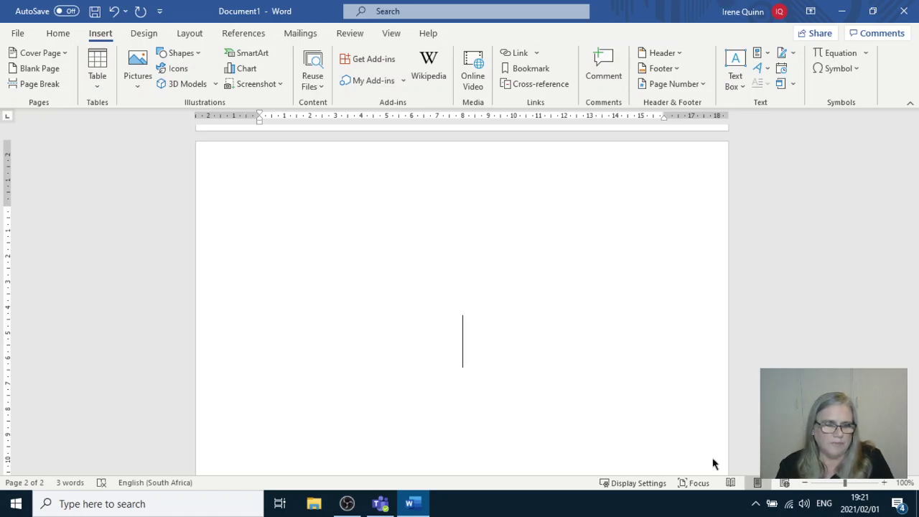
{"action": "left_click", "coordinate": [756, 504]}
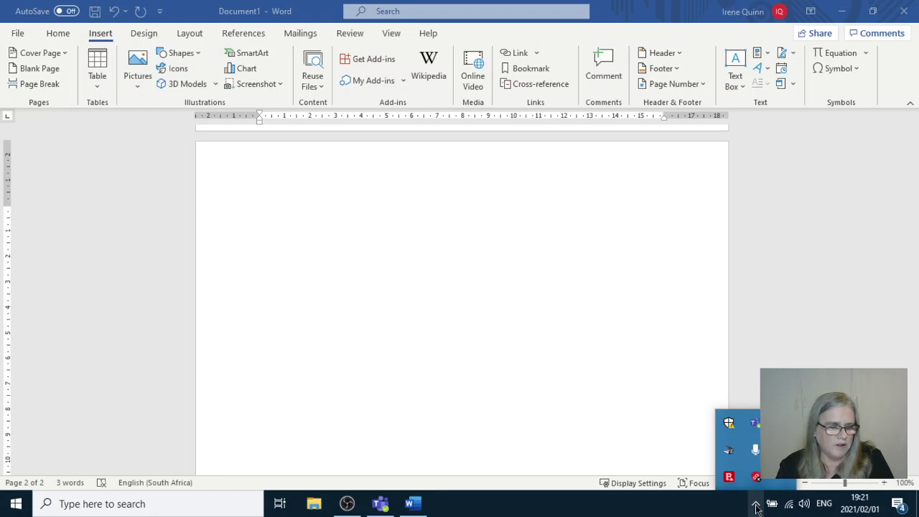
{"action": "left_click", "coordinate": [756, 506]}
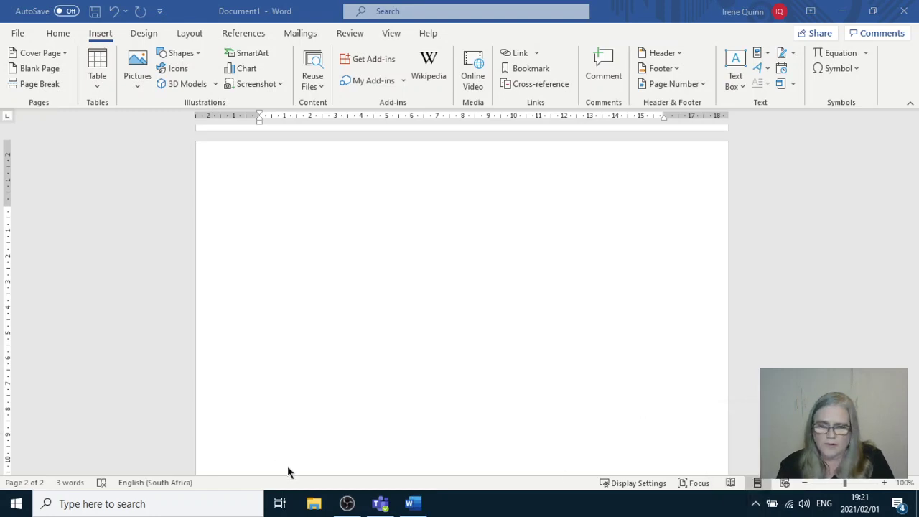
{"action": "left_click", "coordinate": [313, 511]}
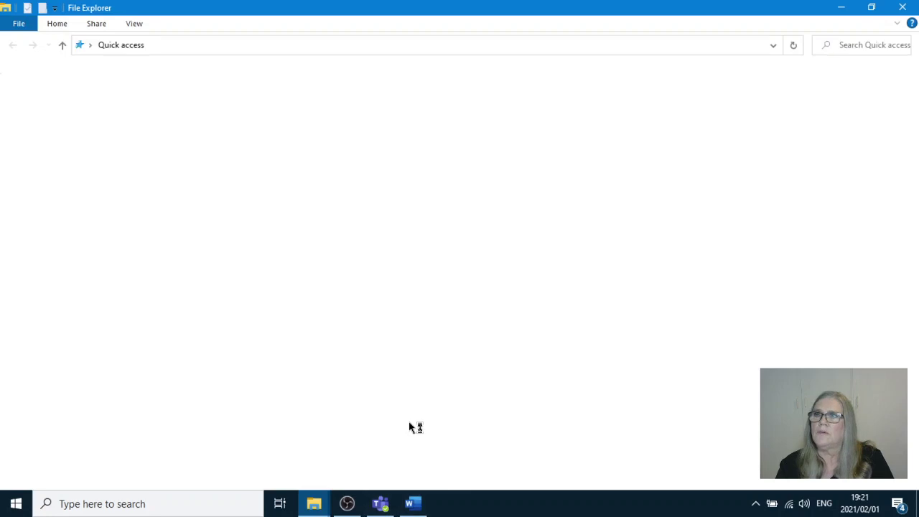
{"action": "left_click", "coordinate": [409, 504]}
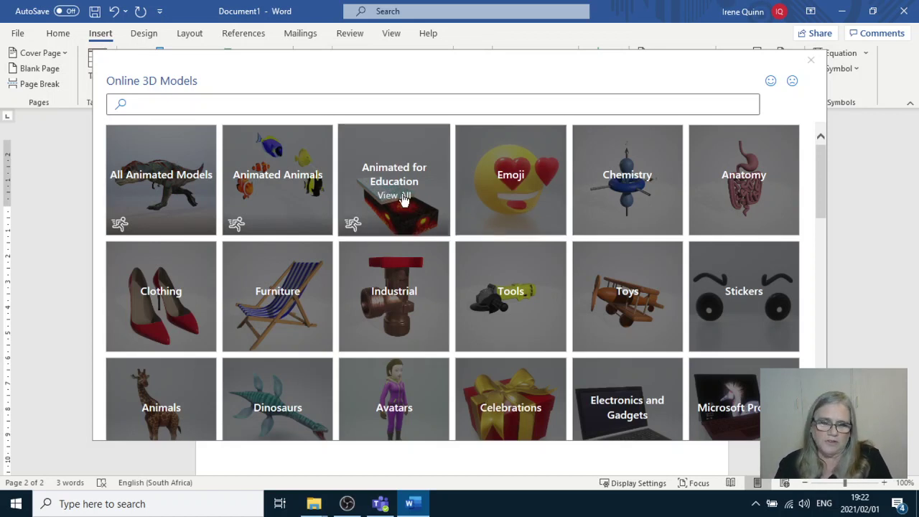
Browse the online 3D model categories and open Animated for Education
{"action": "scroll", "coordinate": [506, 316], "scroll_direction": "down", "scroll_amount": 3}
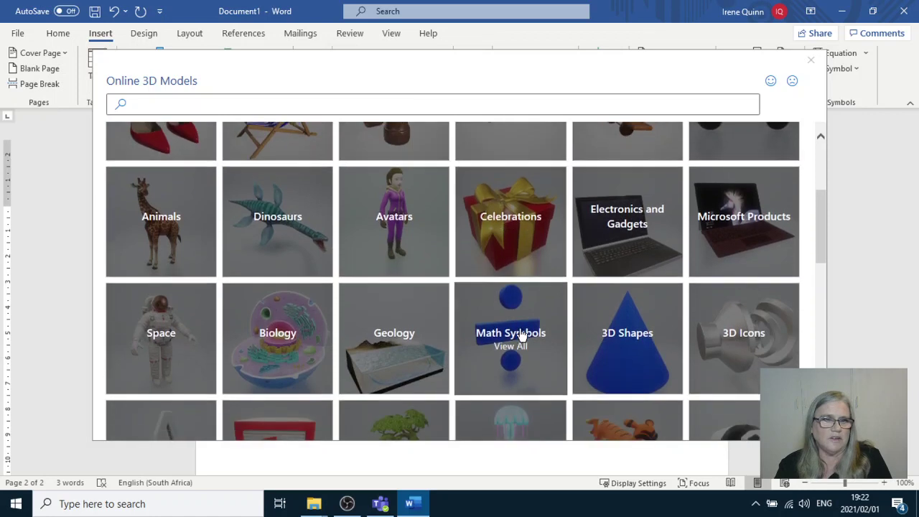
{"action": "scroll", "coordinate": [522, 338], "scroll_direction": "down", "scroll_amount": 3}
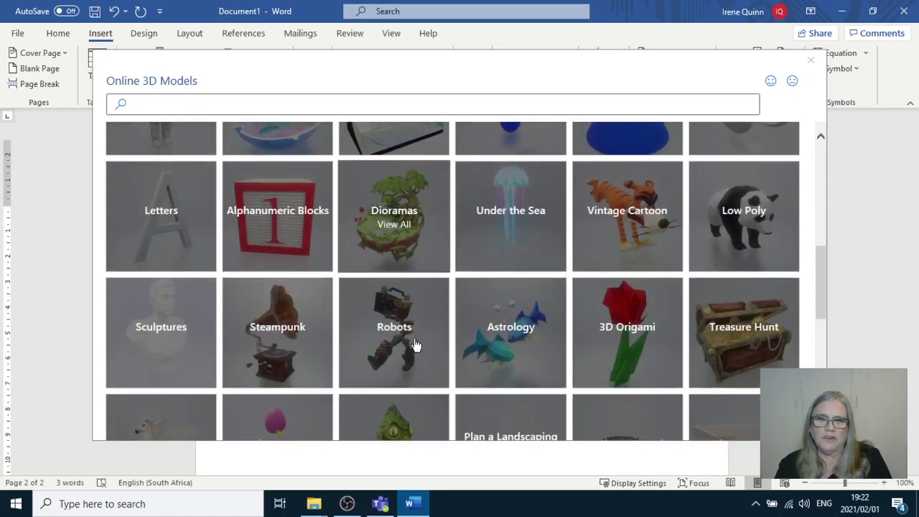
{"action": "scroll", "coordinate": [415, 345], "scroll_direction": "down", "scroll_amount": 3}
{"action": "scroll", "coordinate": [415, 346], "scroll_direction": "up", "scroll_amount": 5}
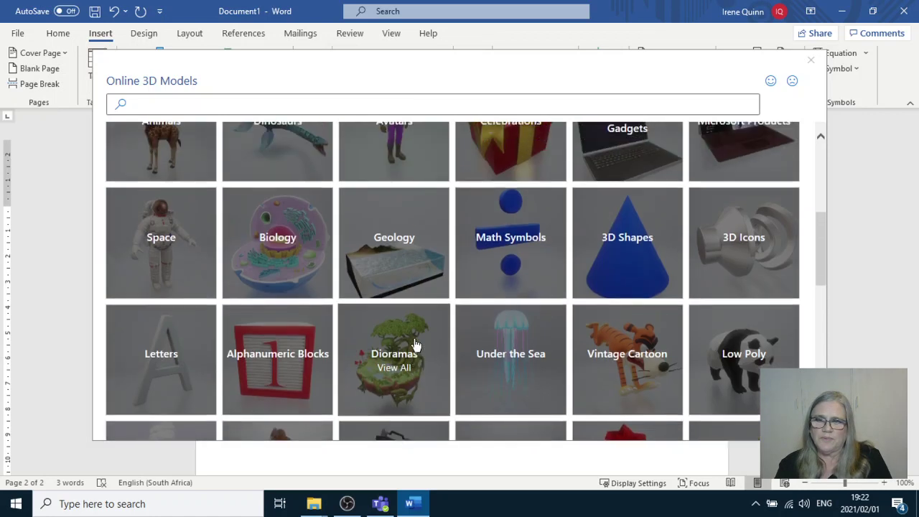
{"action": "scroll", "coordinate": [415, 345], "scroll_direction": "up", "scroll_amount": 4}
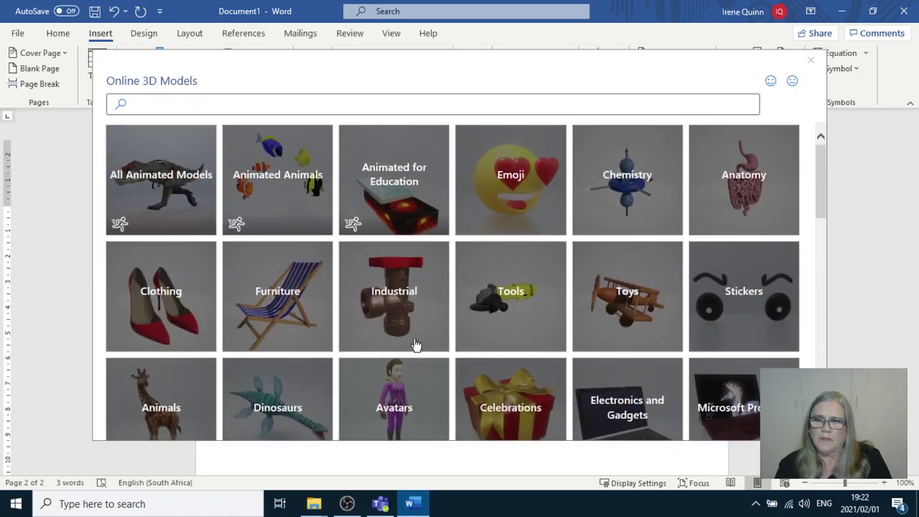
{"action": "left_click", "coordinate": [390, 183]}
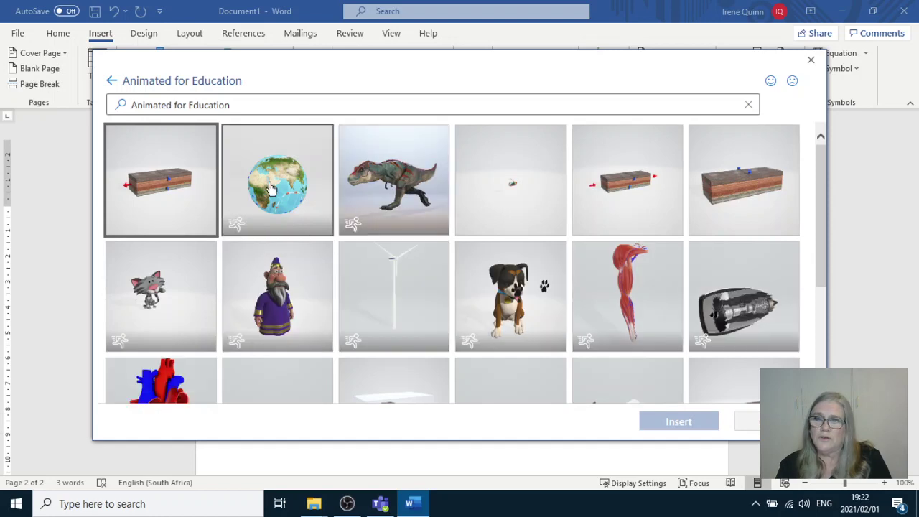
Insert the animated globe with ocean current arrows from the Animated for Education models
{"action": "scroll", "coordinate": [511, 327], "scroll_direction": "down", "scroll_amount": 2}
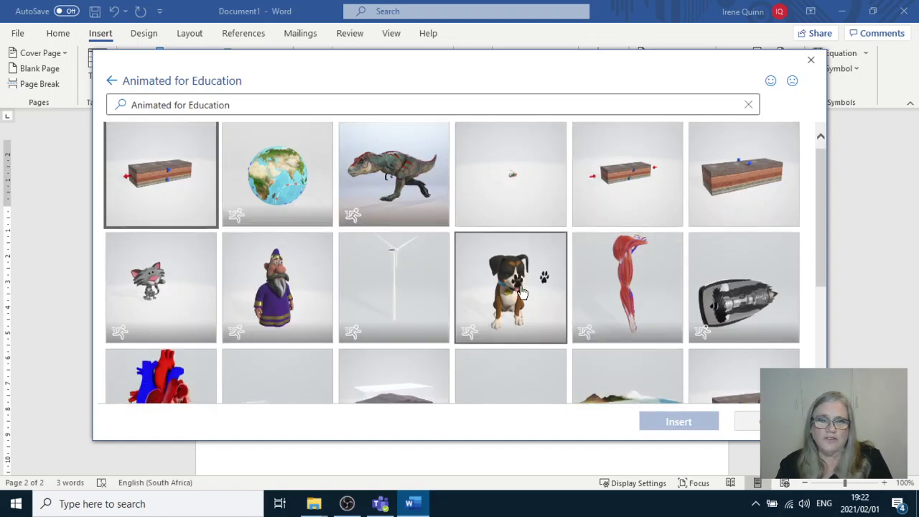
{"action": "scroll", "coordinate": [482, 347], "scroll_direction": "up", "scroll_amount": 2}
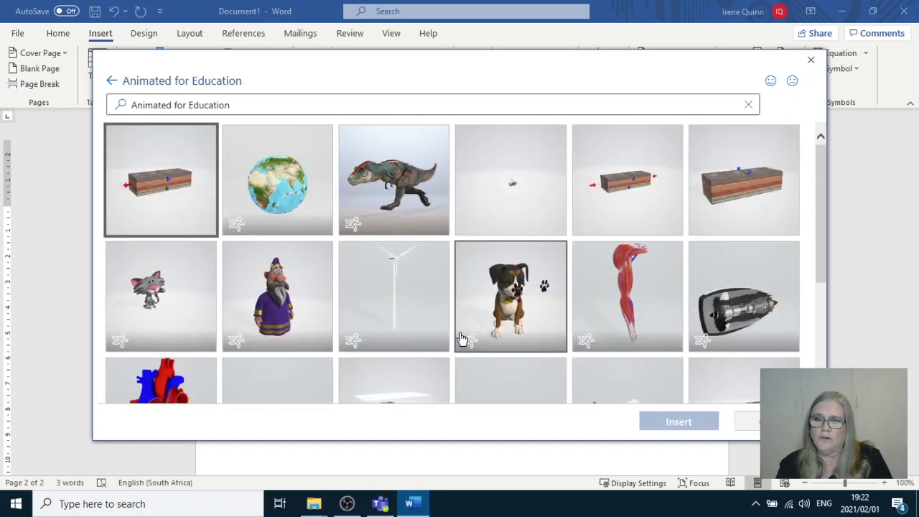
{"action": "left_click", "coordinate": [277, 190]}
{"action": "left_click", "coordinate": [693, 425]}
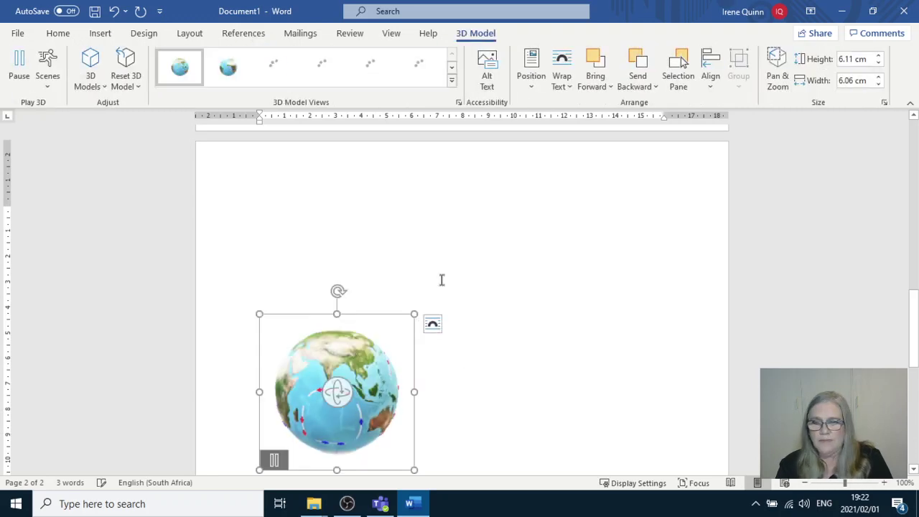
Rotate the inserted globe slightly and enlarge its frame to about 18.4 cm high and 17.5 cm wide
{"action": "scroll", "coordinate": [508, 384], "scroll_direction": "down", "scroll_amount": 1}
{"action": "scroll", "coordinate": [510, 386], "scroll_direction": "down", "scroll_amount": 2}
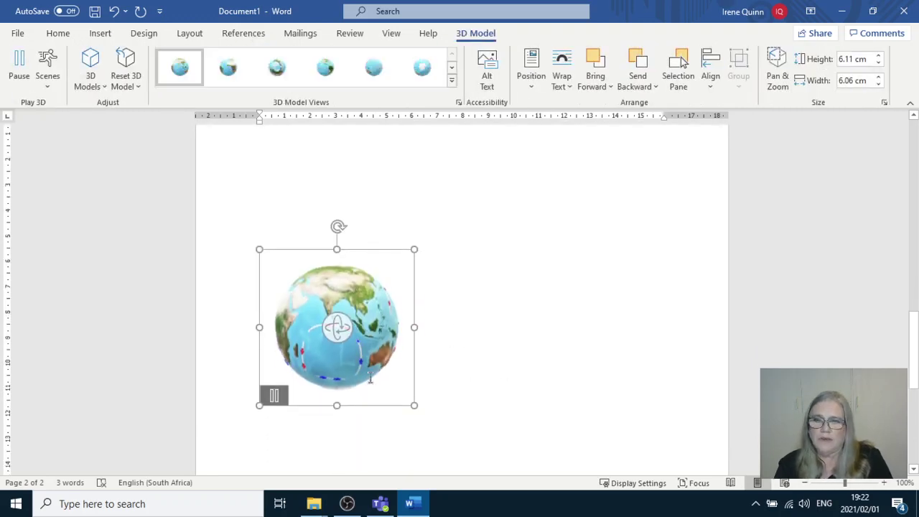
{"action": "left_click_drag", "start_coordinate": [343, 297], "coordinate": [326, 284]}
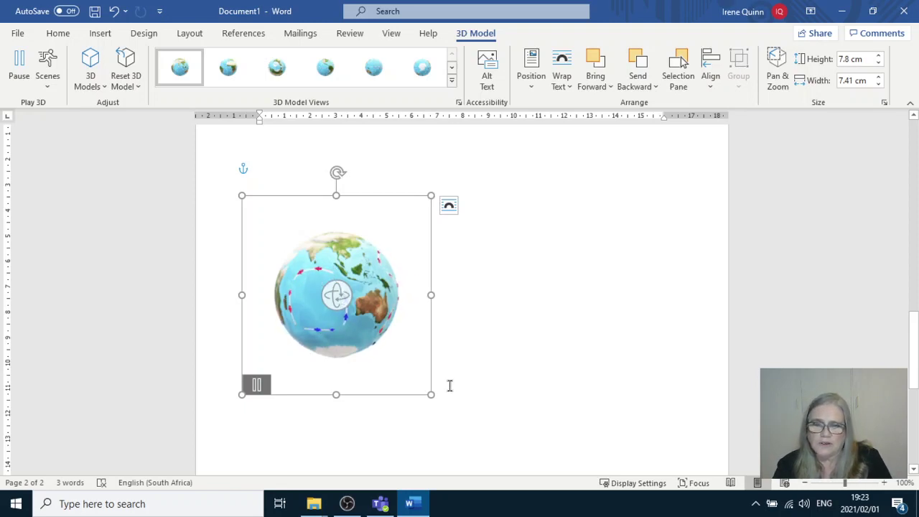
{"action": "left_click_drag", "start_coordinate": [431, 394], "coordinate": [534, 452]}
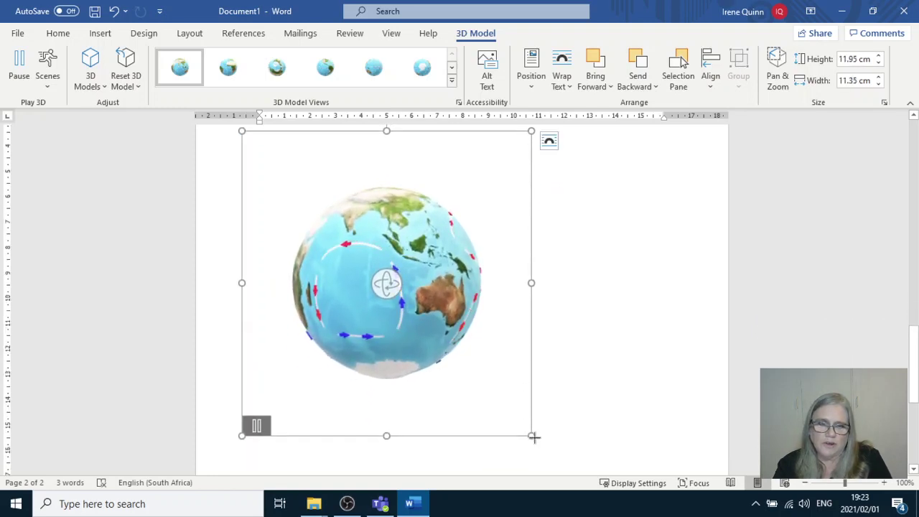
{"action": "left_click_drag", "start_coordinate": [533, 437], "coordinate": [605, 455]}
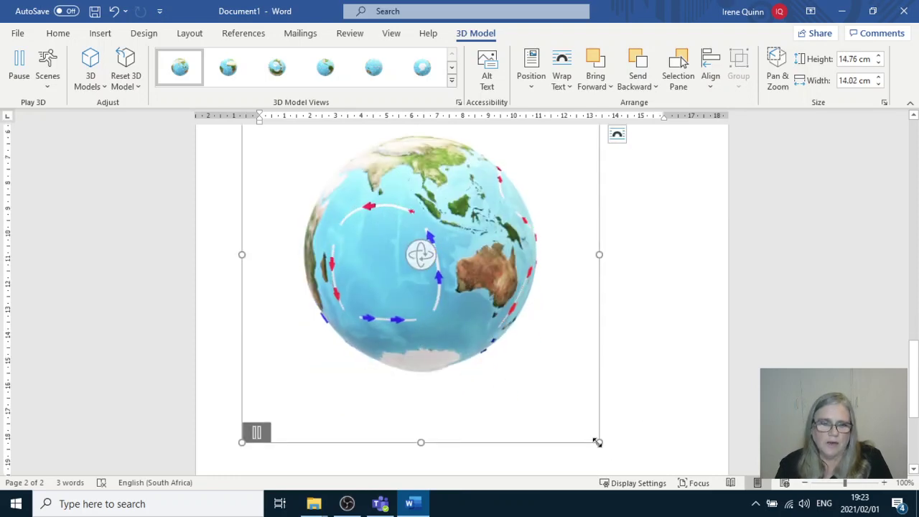
{"action": "left_click_drag", "start_coordinate": [597, 442], "coordinate": [632, 469]}
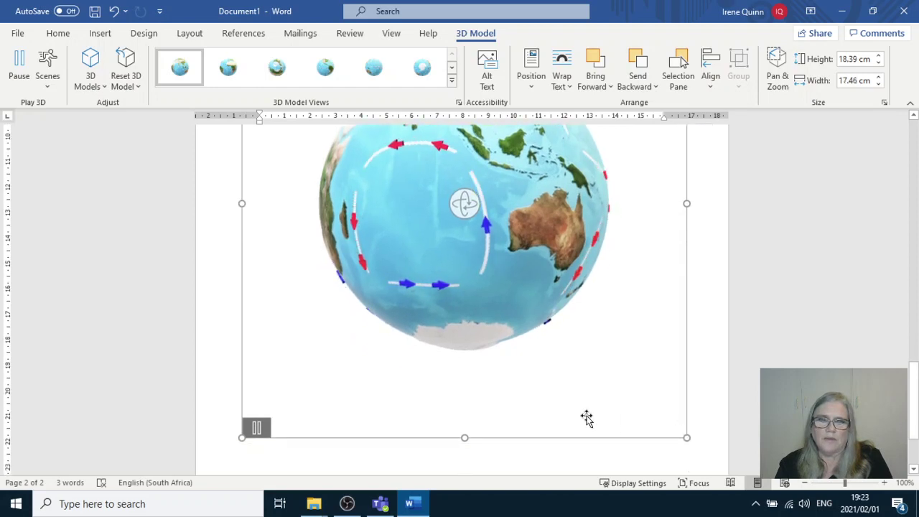
Rotate the enlarged globe through its continents and both poles, finishing with the Indian Ocean between Africa and Australia at the front
{"action": "scroll", "coordinate": [583, 414], "scroll_direction": "up", "scroll_amount": 2}
{"action": "scroll", "coordinate": [503, 381], "scroll_direction": "up", "scroll_amount": 2}
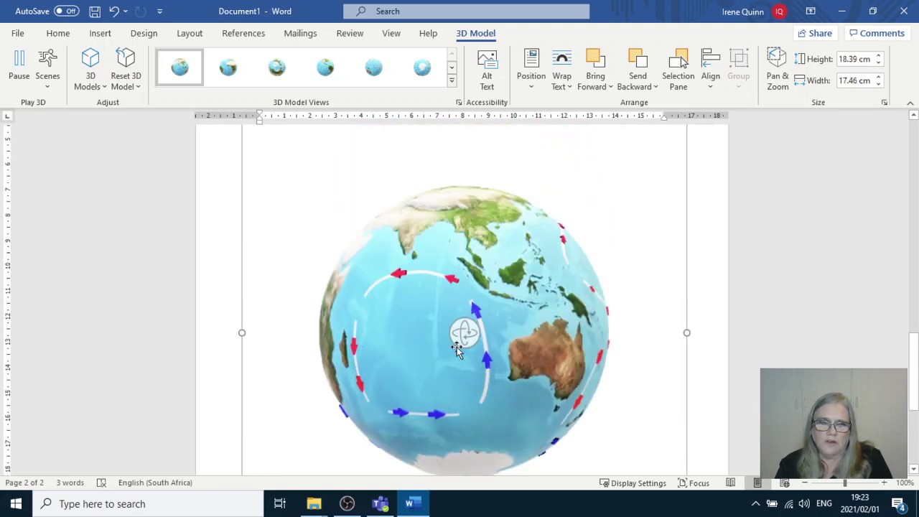
{"action": "left_click_drag", "start_coordinate": [463, 332], "coordinate": [569, 349]}
{"action": "left_click_drag", "start_coordinate": [465, 330], "coordinate": [578, 331]}
{"action": "left_click_drag", "start_coordinate": [470, 334], "coordinate": [581, 313]}
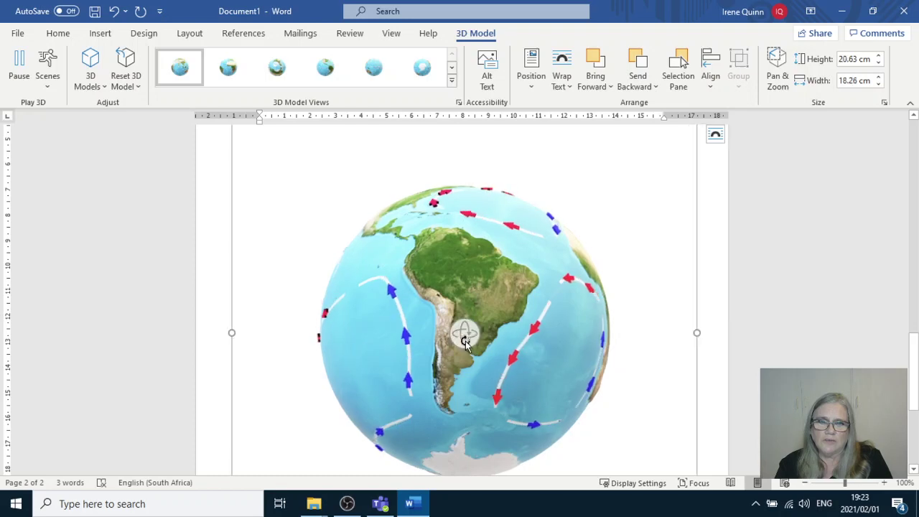
{"action": "left_click_drag", "start_coordinate": [465, 341], "coordinate": [544, 330]}
{"action": "left_click", "coordinate": [562, 327]}
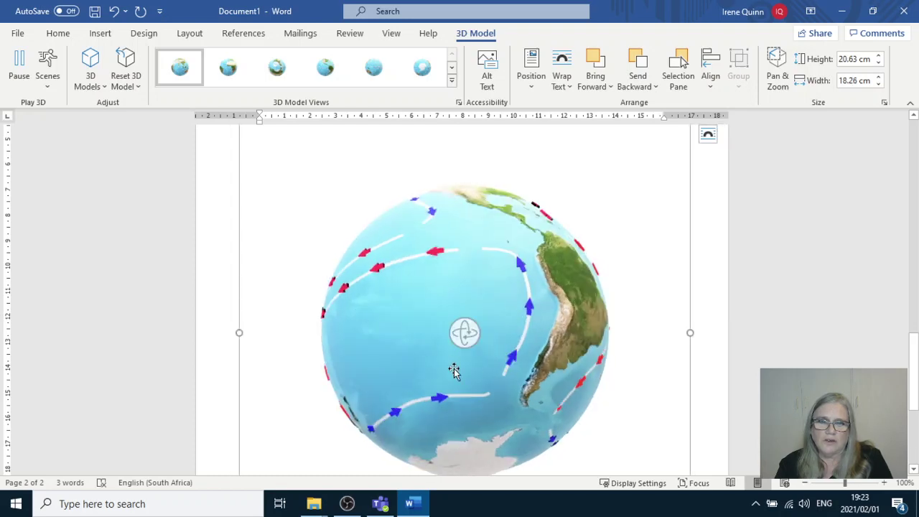
{"action": "left_click_drag", "start_coordinate": [498, 341], "coordinate": [468, 344]}
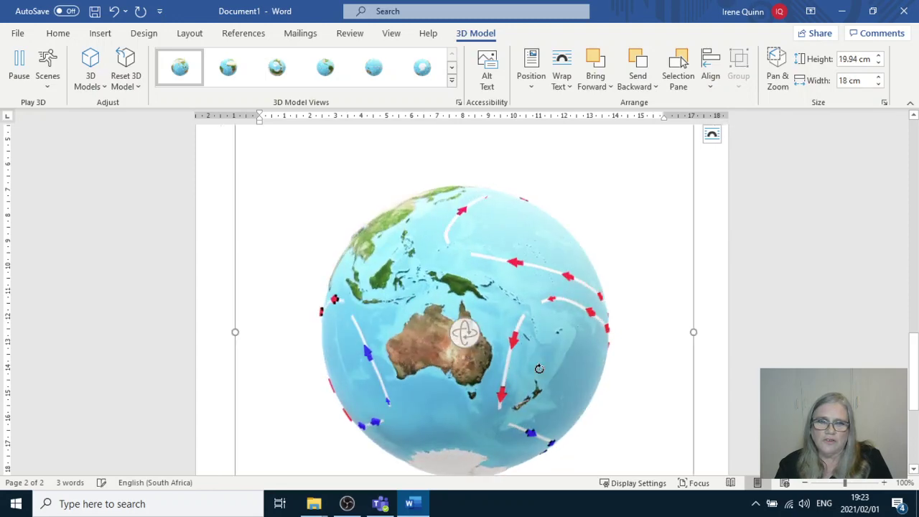
{"action": "left_click_drag", "start_coordinate": [539, 368], "coordinate": [443, 394]}
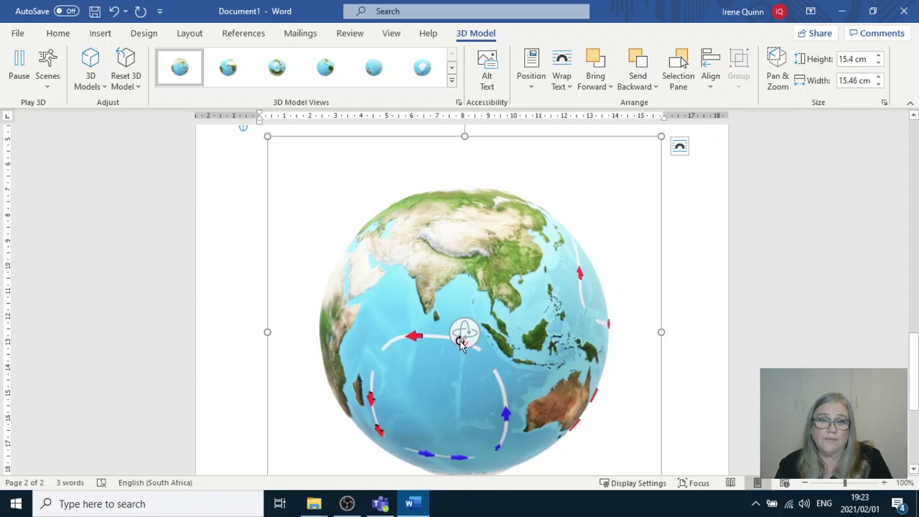
{"action": "left_click_drag", "start_coordinate": [460, 343], "coordinate": [406, 268]}
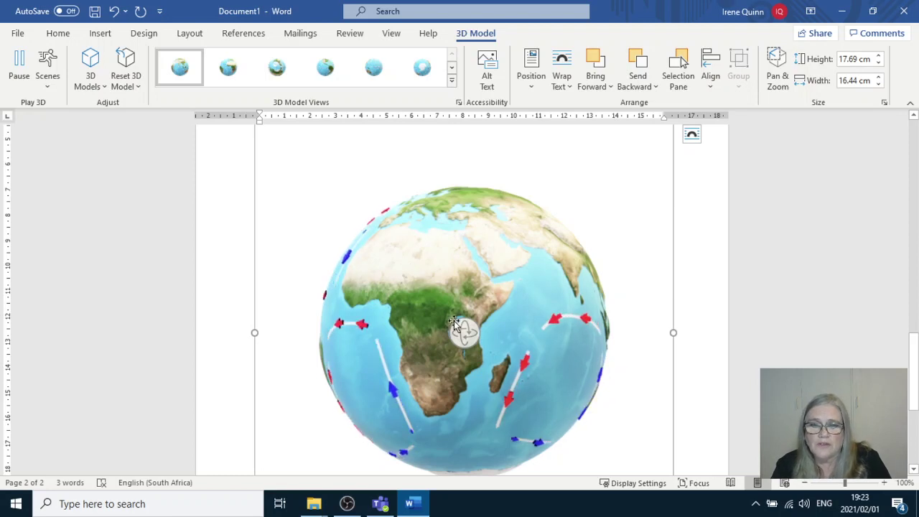
{"action": "left_click_drag", "start_coordinate": [463, 337], "coordinate": [547, 348]}
{"action": "left_click_drag", "start_coordinate": [490, 338], "coordinate": [445, 240]}
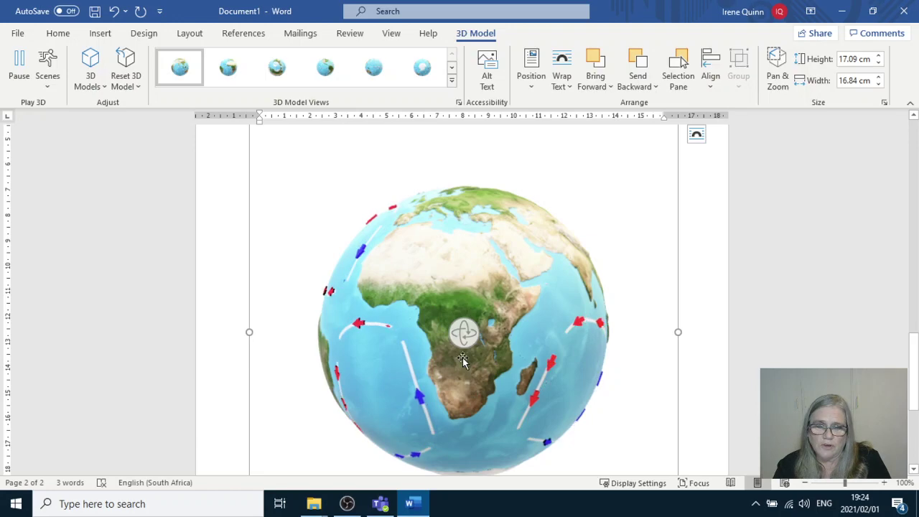
{"action": "left_click_drag", "start_coordinate": [489, 338], "coordinate": [460, 281]}
{"action": "left_click_drag", "start_coordinate": [463, 378], "coordinate": [463, 384]}
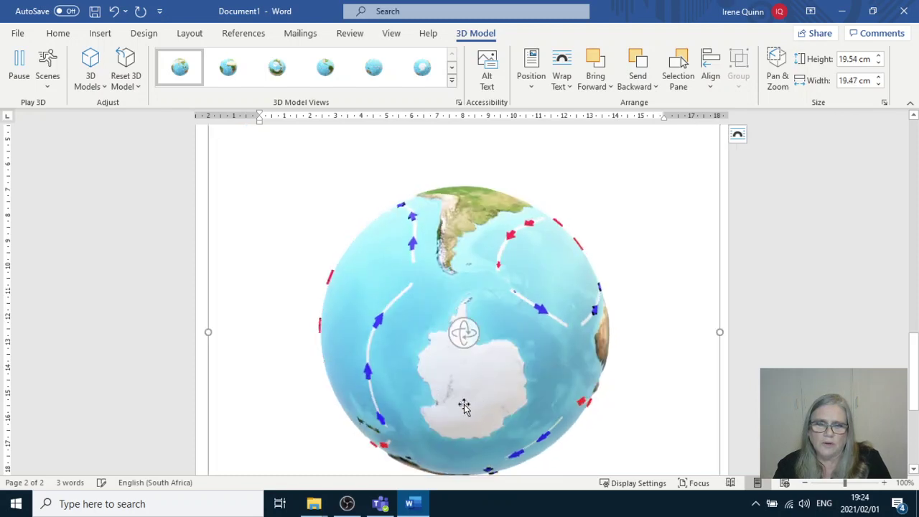
{"action": "left_click_drag", "start_coordinate": [466, 336], "coordinate": [449, 383]}
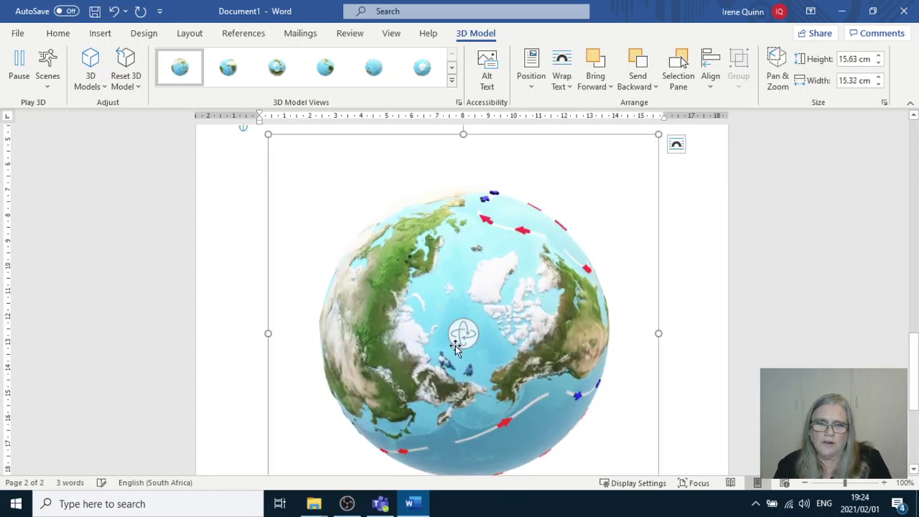
{"action": "left_click_drag", "start_coordinate": [460, 339], "coordinate": [587, 272]}
{"action": "left_click_drag", "start_coordinate": [463, 338], "coordinate": [554, 295]}
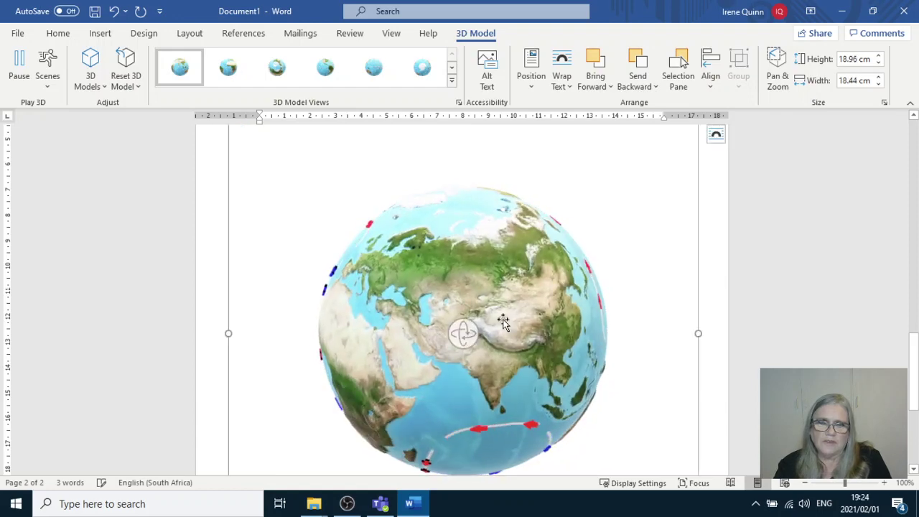
{"action": "left_click_drag", "start_coordinate": [465, 340], "coordinate": [444, 280]}
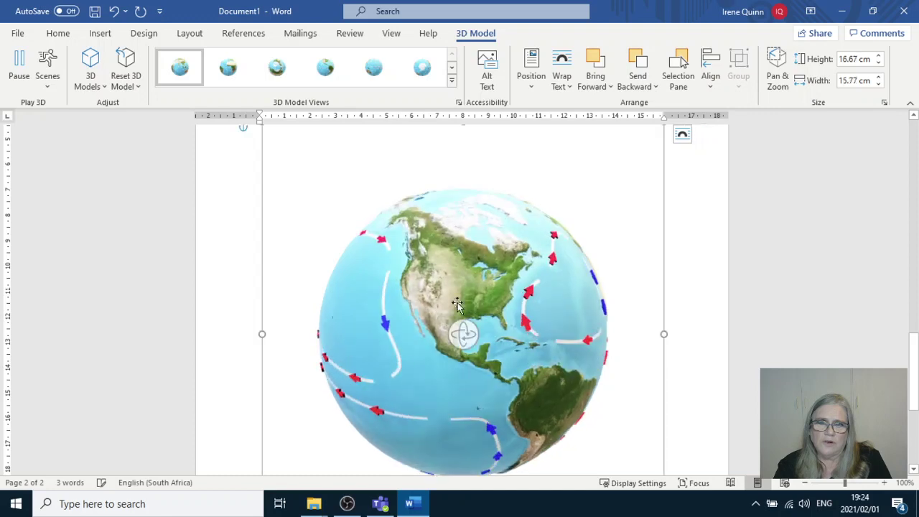
{"action": "left_click_drag", "start_coordinate": [439, 311], "coordinate": [446, 412]}
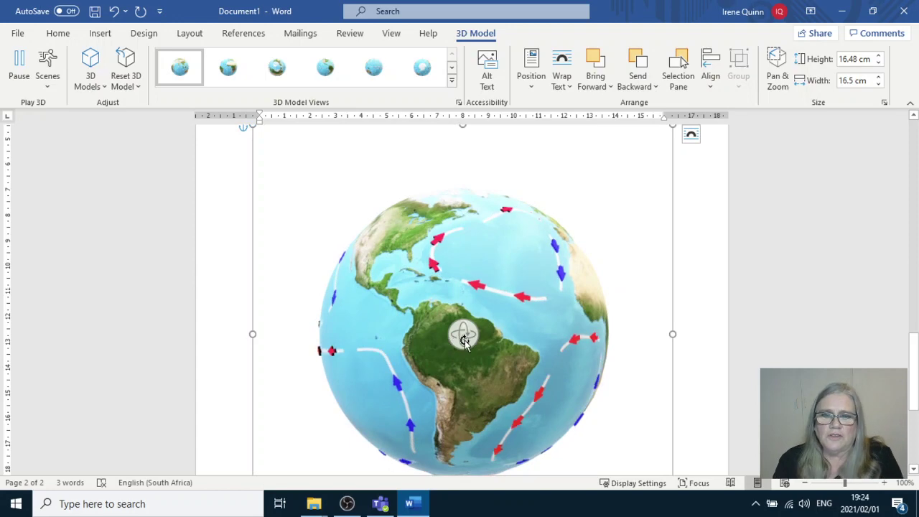
{"action": "left_click_drag", "start_coordinate": [462, 333], "coordinate": [453, 464]}
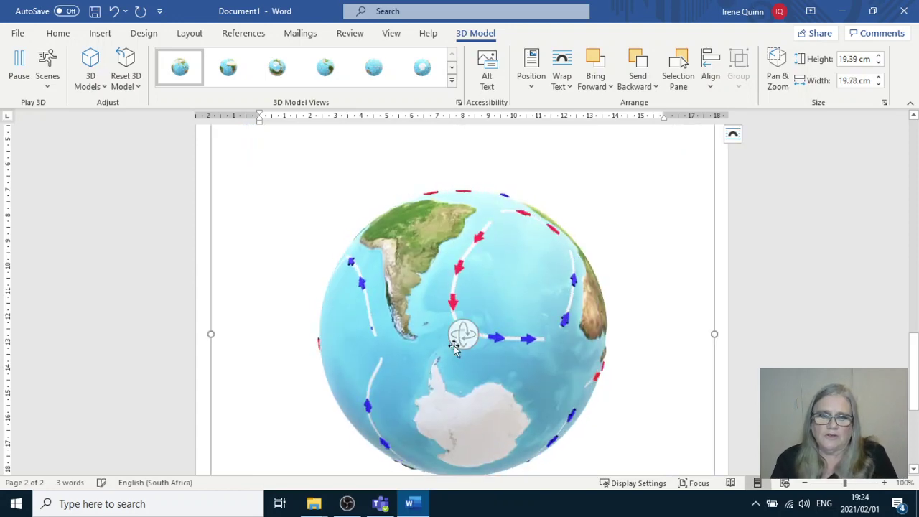
{"action": "left_click_drag", "start_coordinate": [463, 337], "coordinate": [304, 380]}
{"action": "left_click_drag", "start_coordinate": [467, 339], "coordinate": [388, 350]}
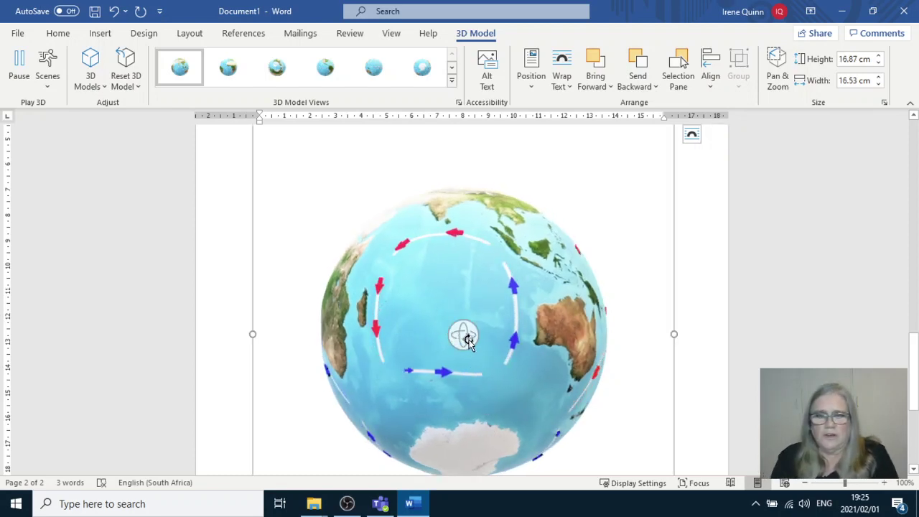
Rotate the 3D globe until Africa faces the front, then deselect the model
{"action": "left_click_drag", "start_coordinate": [470, 340], "coordinate": [603, 402]}
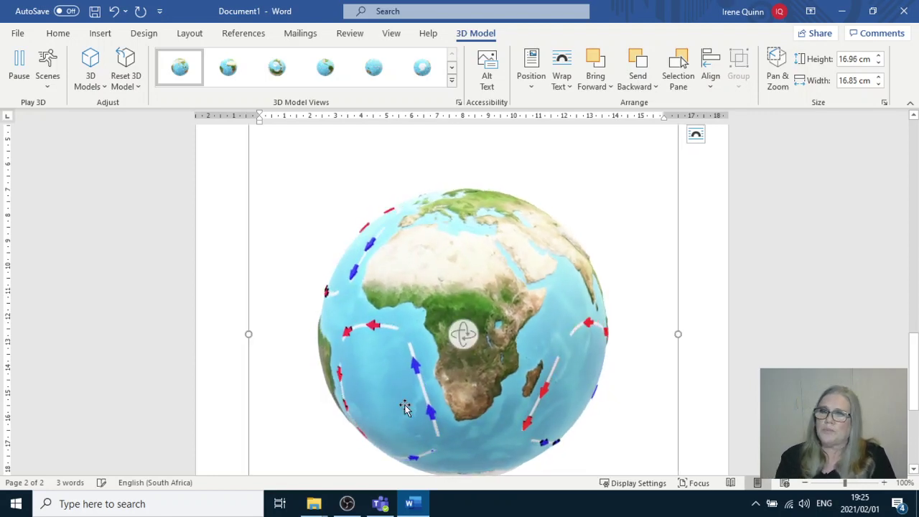
{"action": "left_click", "coordinate": [696, 366]}
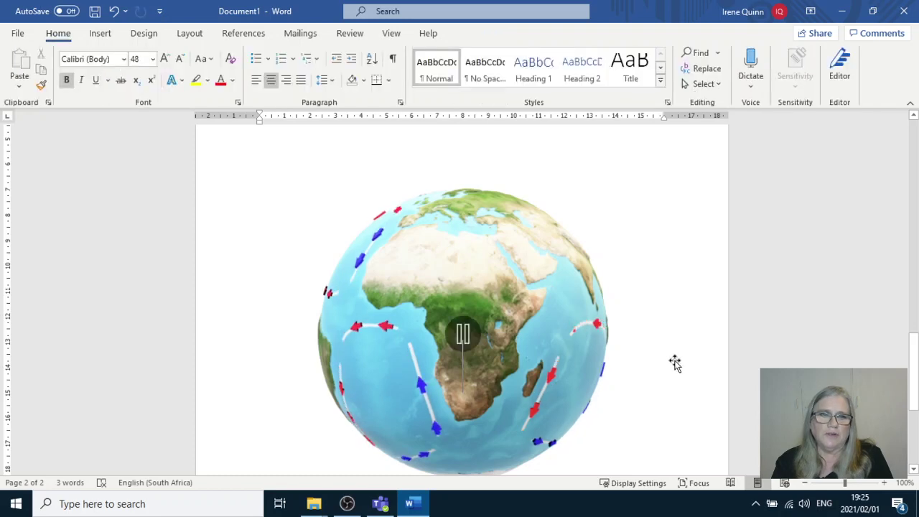
Start inserting another online 3D model above the globe on page 2 and open the All Animated Models category
{"action": "scroll", "coordinate": [671, 366], "scroll_direction": "up", "scroll_amount": 5}
{"action": "scroll", "coordinate": [590, 364], "scroll_direction": "down", "scroll_amount": 2}
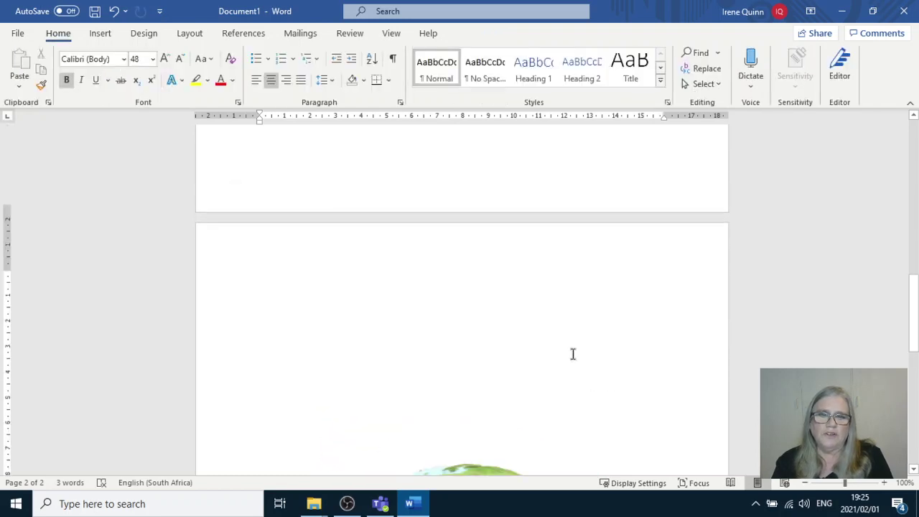
{"action": "left_click", "coordinate": [460, 279]}
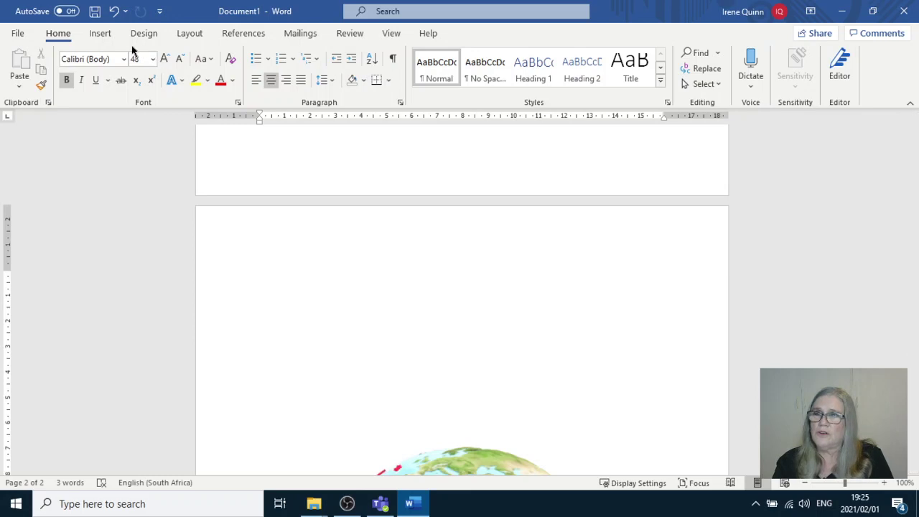
{"action": "left_click", "coordinate": [100, 34]}
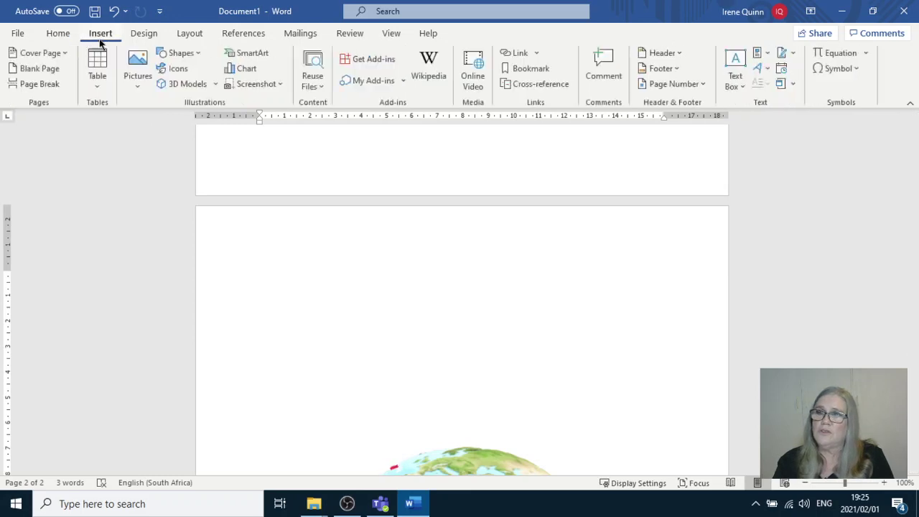
{"action": "left_click", "coordinate": [201, 86]}
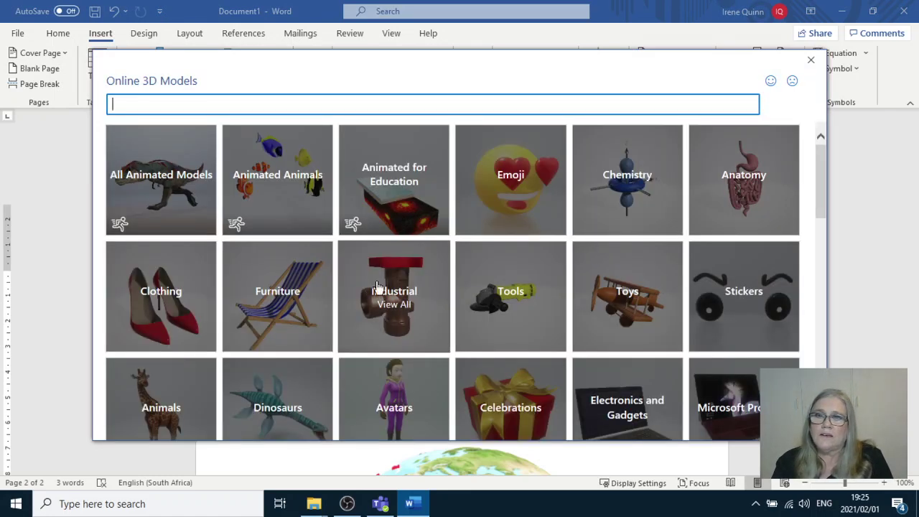
{"action": "left_click", "coordinate": [163, 191]}
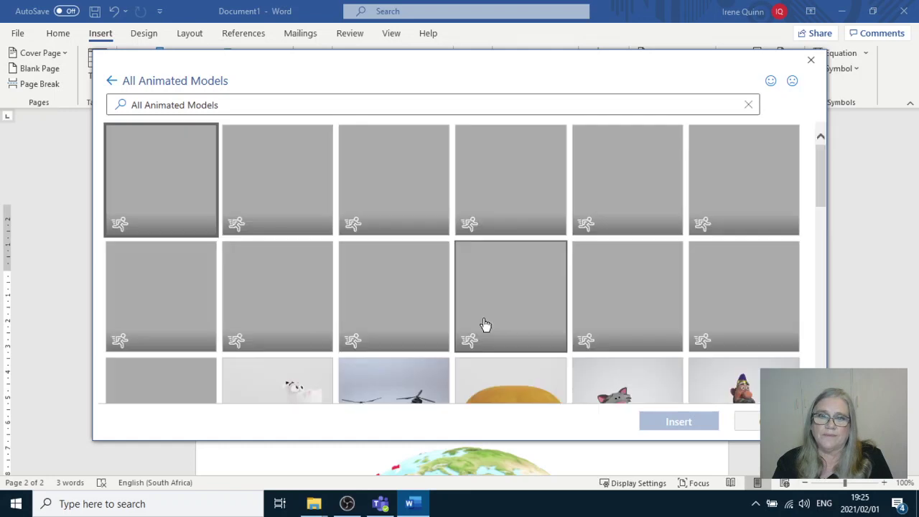
Find the animated pear character with the striped headband among the animated models and insert it
{"action": "scroll", "coordinate": [474, 303], "scroll_direction": "down", "scroll_amount": 1}
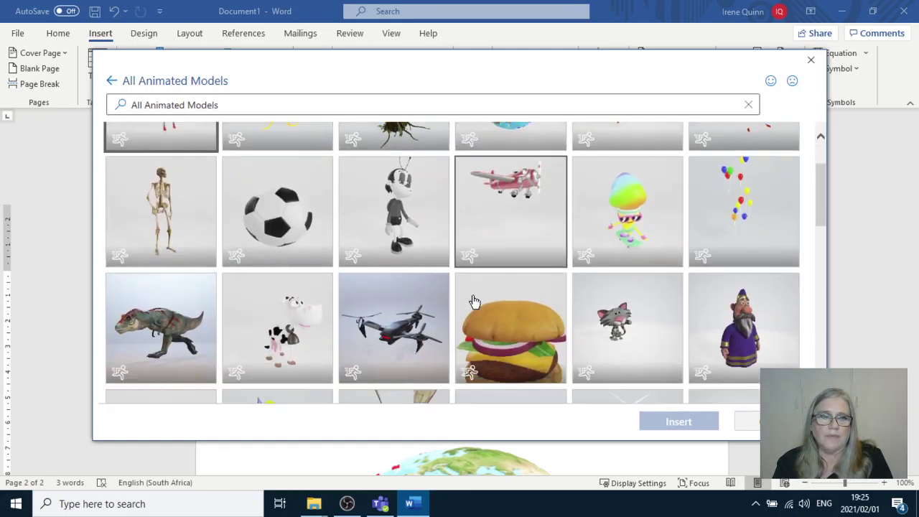
{"action": "scroll", "coordinate": [503, 294], "scroll_direction": "up", "scroll_amount": 1}
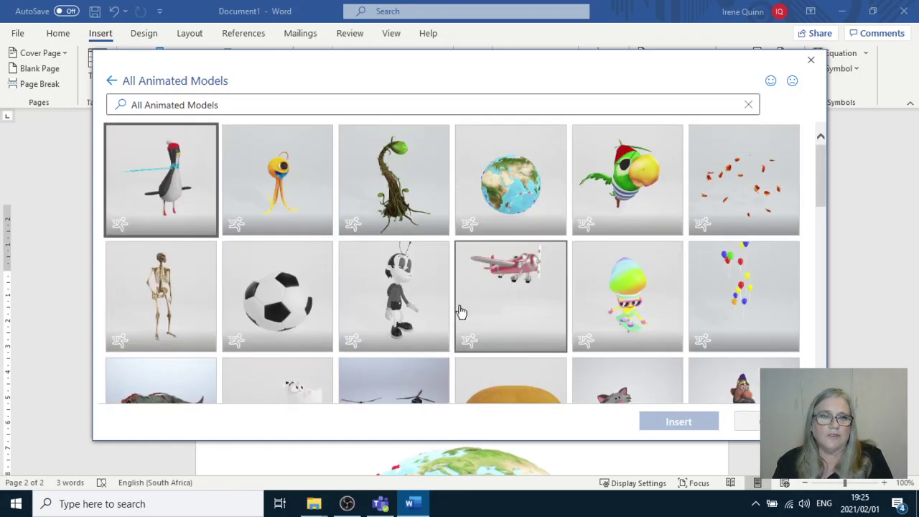
{"action": "scroll", "coordinate": [451, 312], "scroll_direction": "down", "scroll_amount": 2}
{"action": "scroll", "coordinate": [451, 312], "scroll_direction": "down", "scroll_amount": 4}
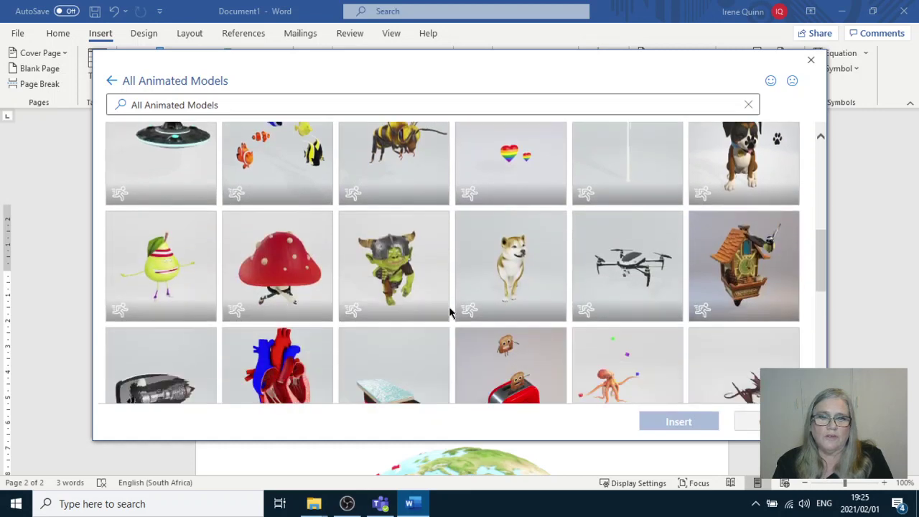
{"action": "scroll", "coordinate": [451, 312], "scroll_direction": "down", "scroll_amount": 1}
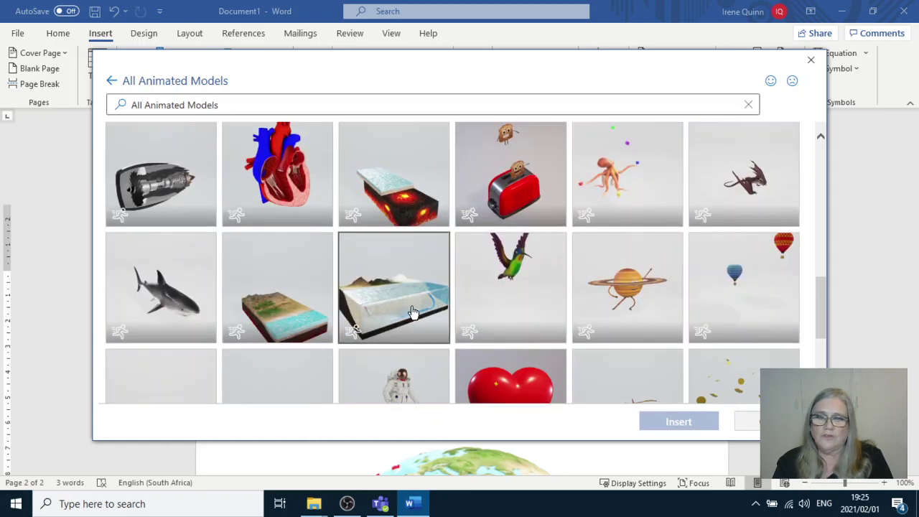
{"action": "scroll", "coordinate": [394, 304], "scroll_direction": "up", "scroll_amount": 1}
{"action": "scroll", "coordinate": [394, 303], "scroll_direction": "up", "scroll_amount": 1}
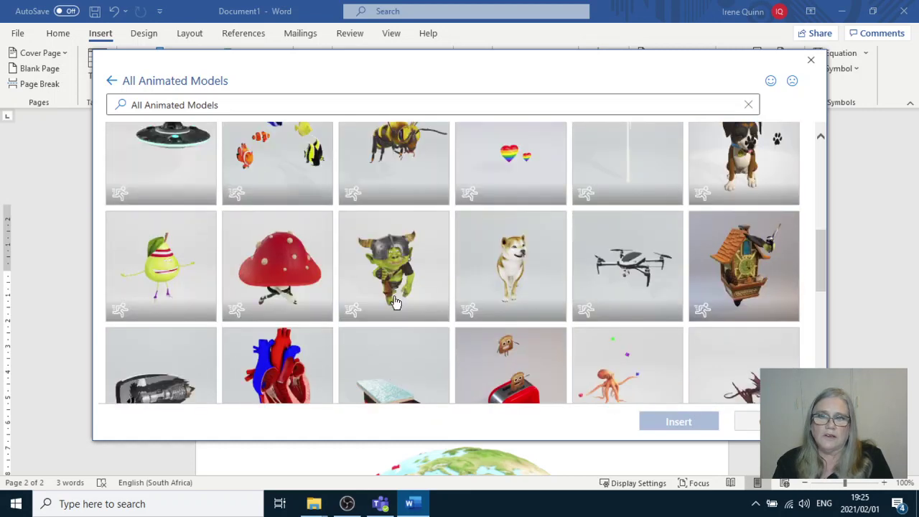
{"action": "left_click", "coordinate": [160, 272]}
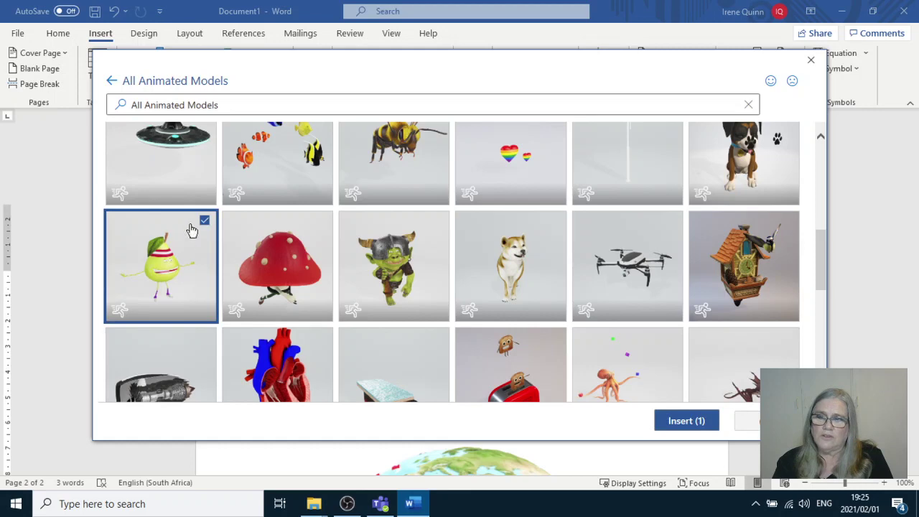
{"action": "left_click", "coordinate": [683, 422]}
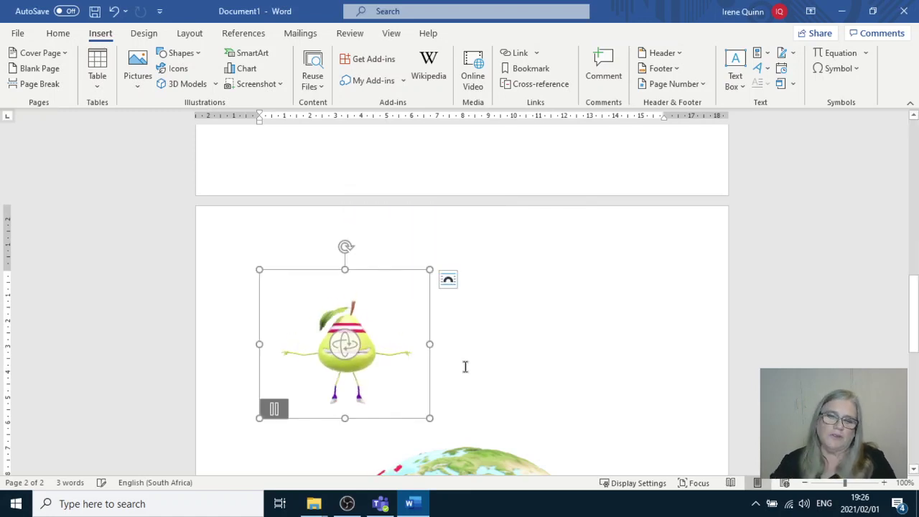
Move the pear model down and across so that it stands on top of the globe
{"action": "scroll", "coordinate": [518, 390], "scroll_direction": "down", "scroll_amount": 3}
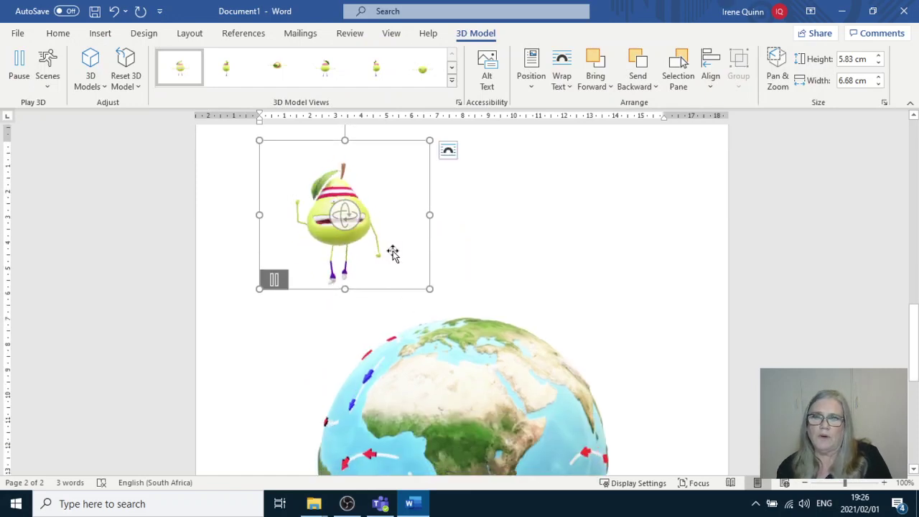
{"action": "left_click_drag", "start_coordinate": [368, 144], "coordinate": [484, 172]}
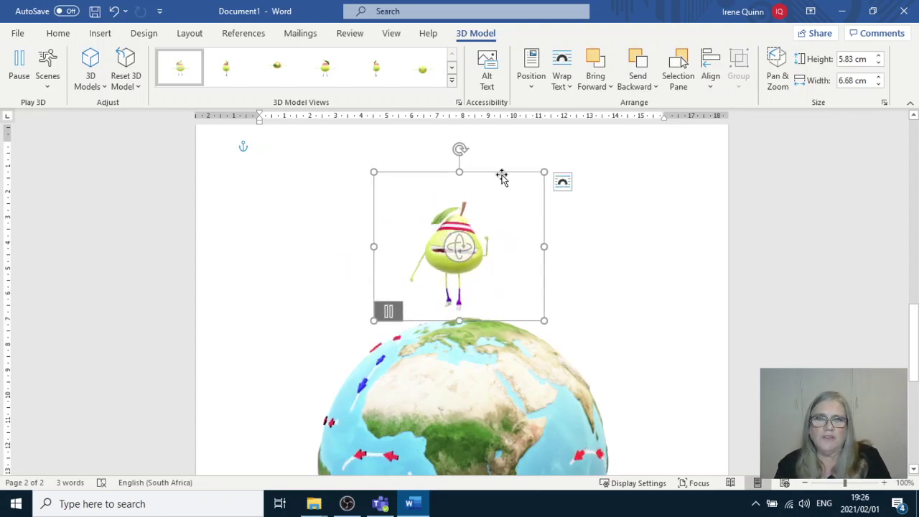
{"action": "left_click_drag", "start_coordinate": [502, 175], "coordinate": [516, 190]}
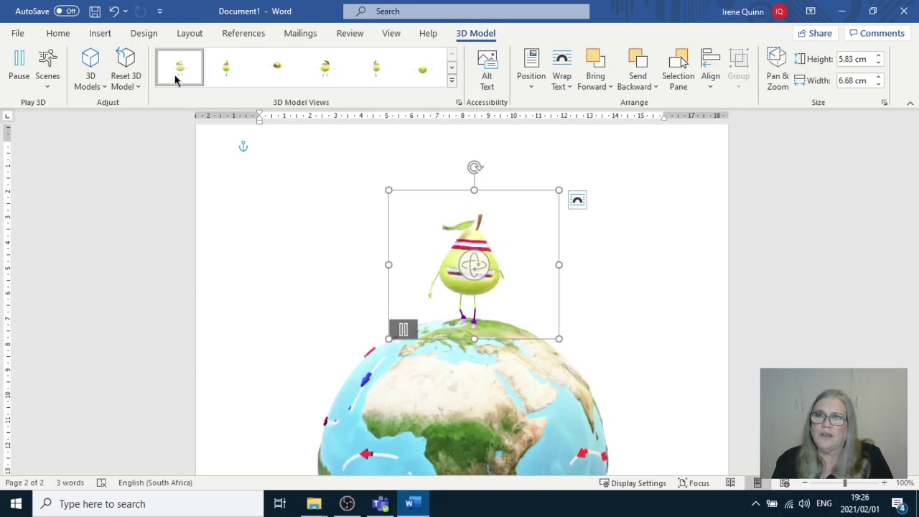
Try the pear's side, top, back and bottom preset 3D model views one after another
{"action": "left_click", "coordinate": [224, 81]}
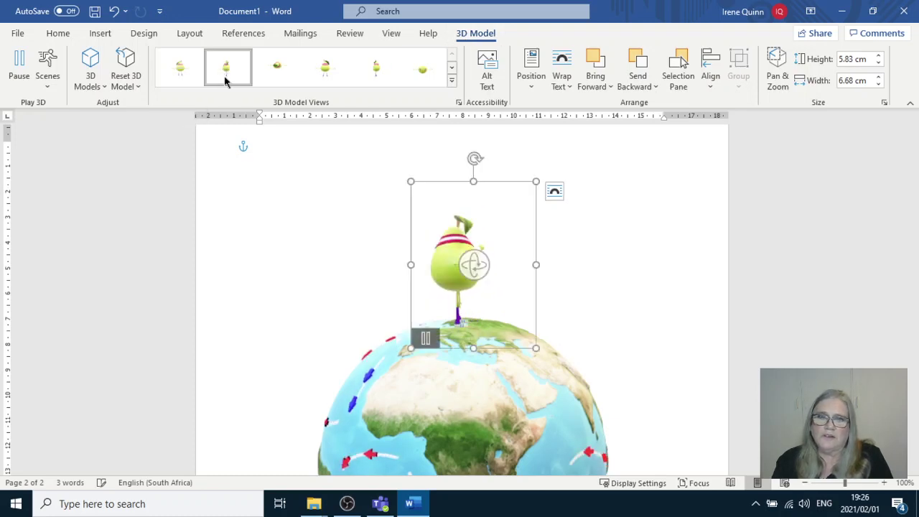
{"action": "left_click", "coordinate": [273, 78]}
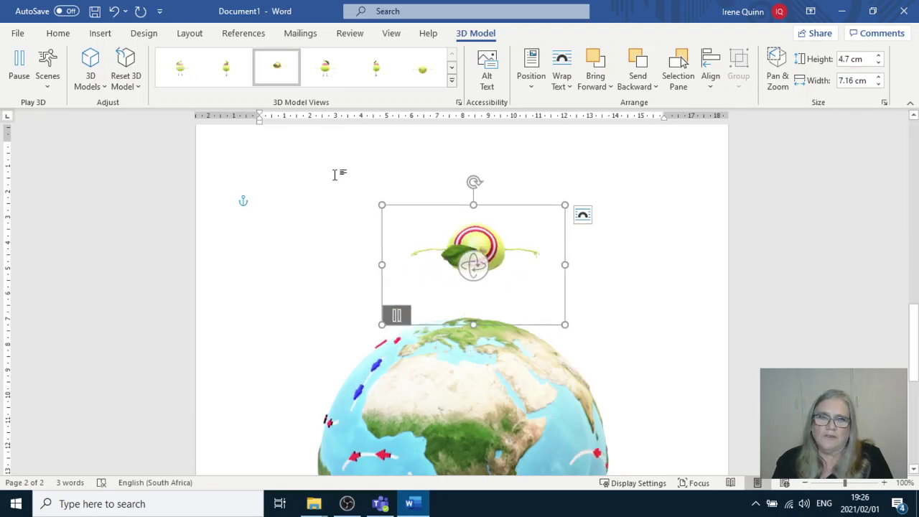
{"action": "left_click", "coordinate": [326, 74]}
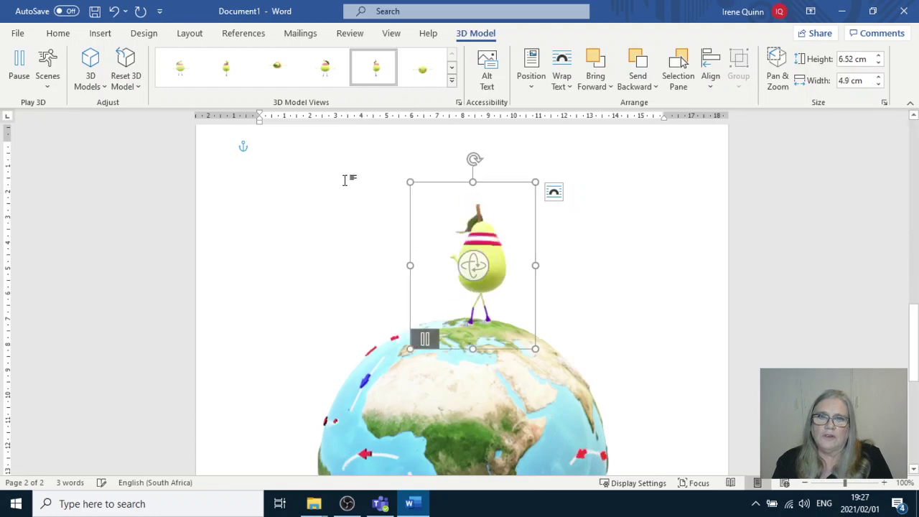
{"action": "left_click", "coordinate": [423, 70]}
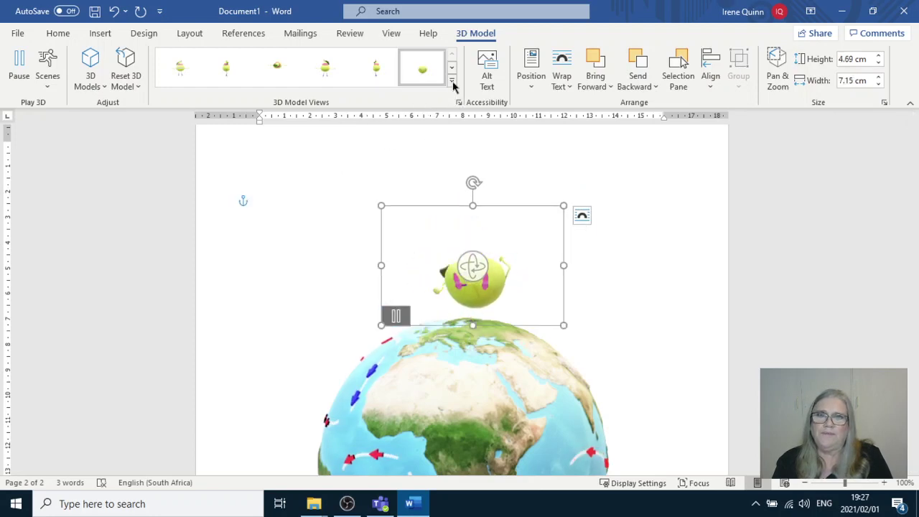
Try the pear's fourth second-row view and the third and last third-row views from the full set of model views
{"action": "left_click", "coordinate": [452, 83]}
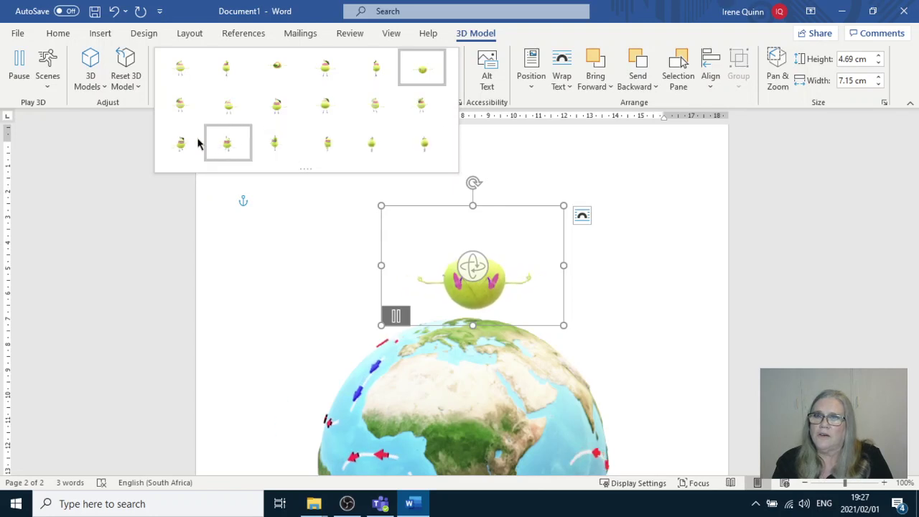
{"action": "left_click", "coordinate": [330, 115]}
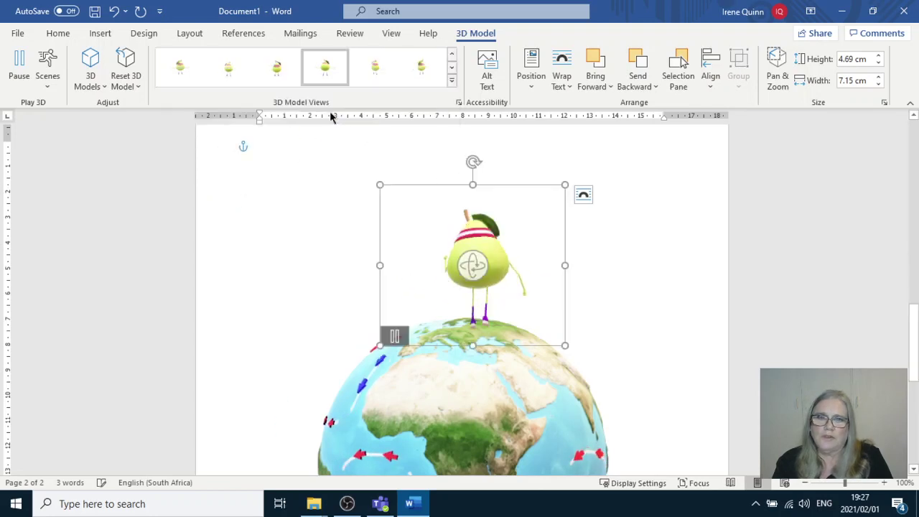
{"action": "left_click", "coordinate": [452, 83]}
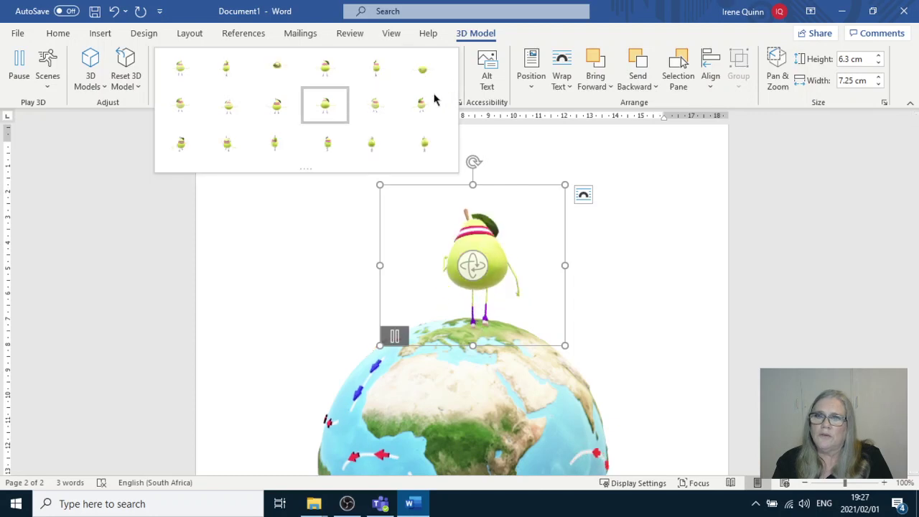
{"action": "left_click", "coordinate": [277, 147]}
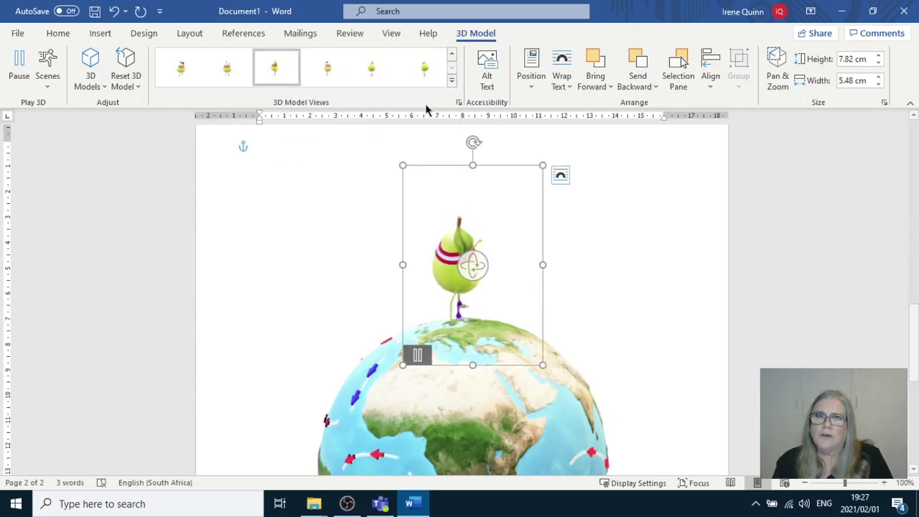
{"action": "left_click", "coordinate": [451, 83]}
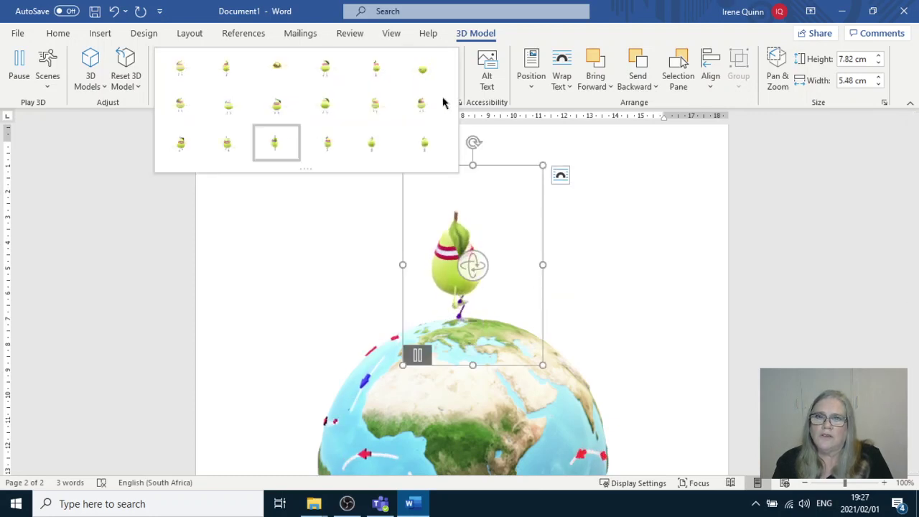
{"action": "left_click", "coordinate": [425, 147]}
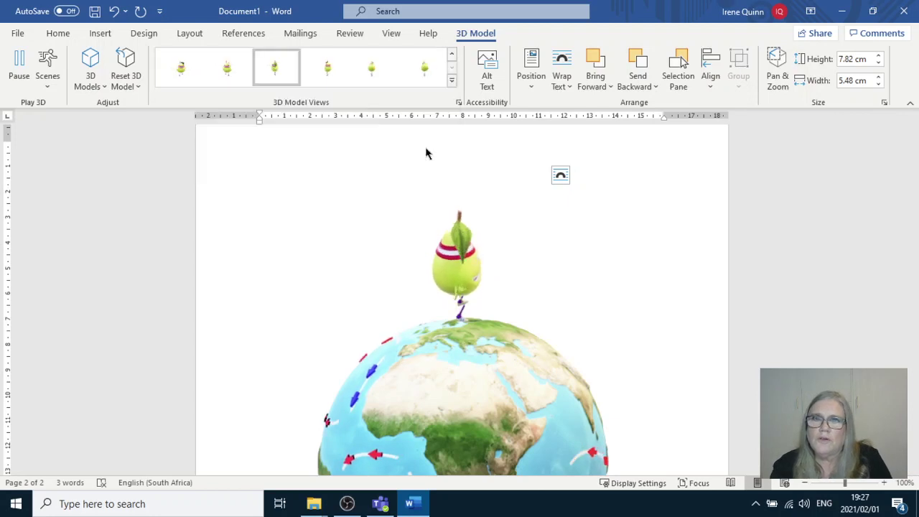
Try the pear's second view in the second row, followed by its two opposite side views in the first row
{"action": "left_click", "coordinate": [451, 82]}
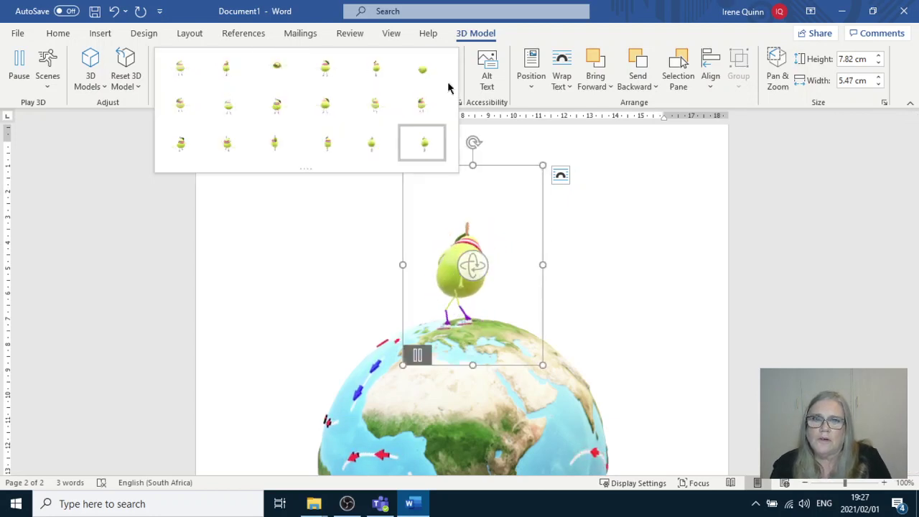
{"action": "left_click", "coordinate": [228, 113]}
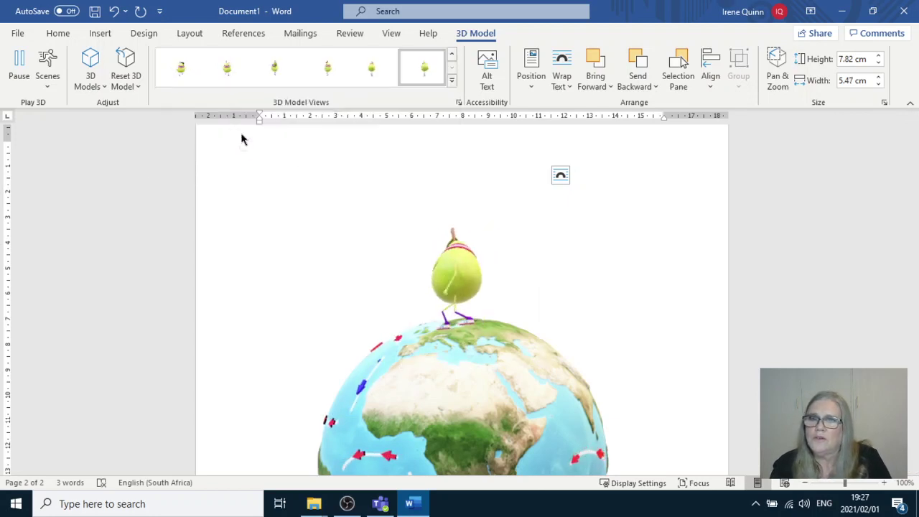
{"action": "left_click", "coordinate": [451, 82]}
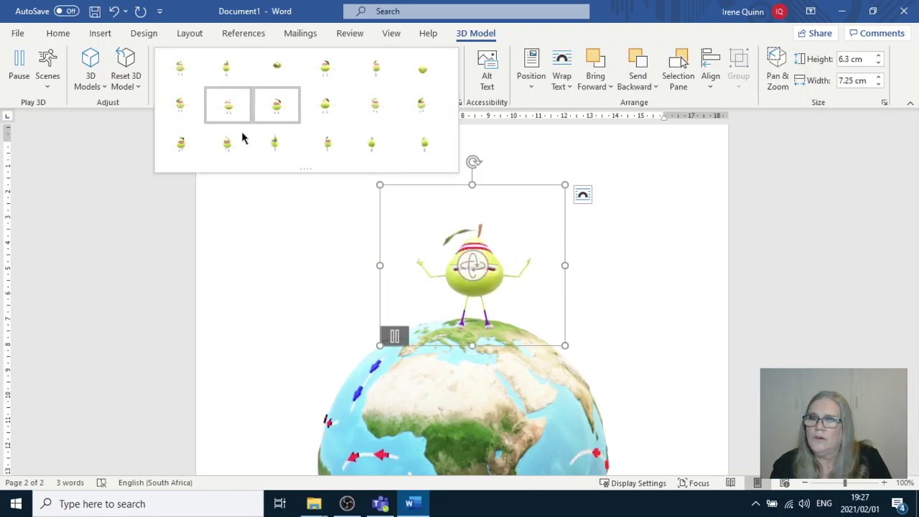
{"action": "left_click", "coordinate": [227, 72]}
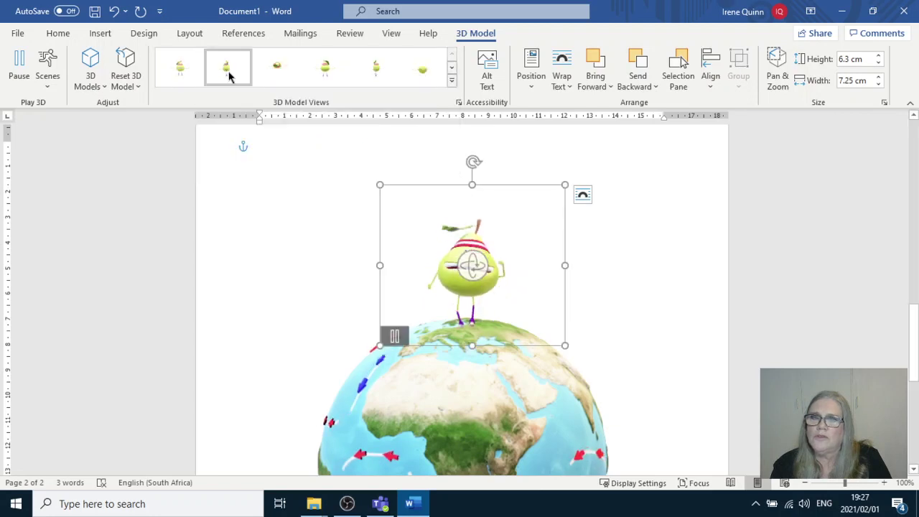
{"action": "left_click", "coordinate": [383, 77]}
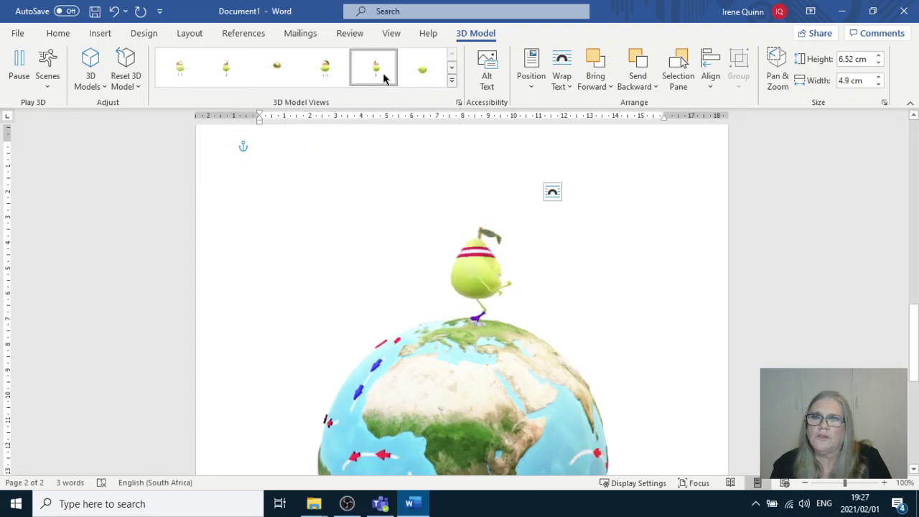
Apply the last angled front view in the second row of preset model views to the pear
{"action": "left_click", "coordinate": [451, 82]}
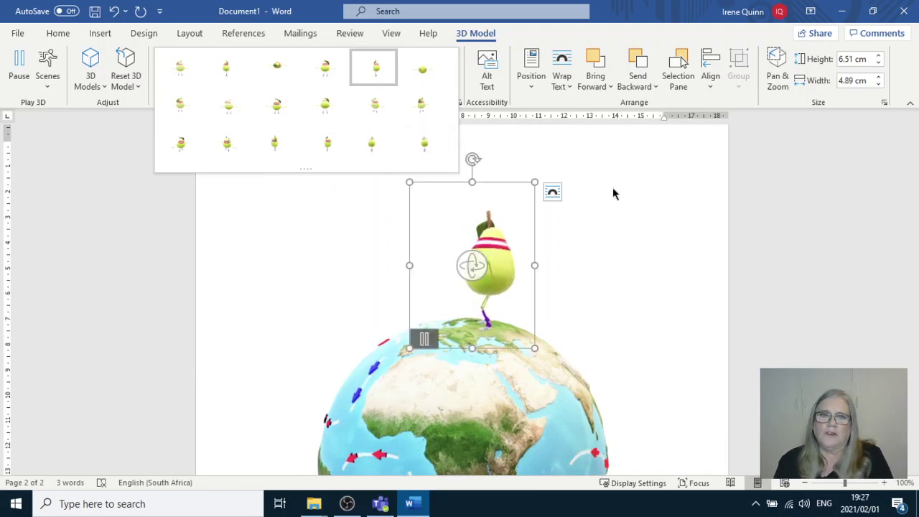
{"action": "left_click", "coordinate": [421, 106]}
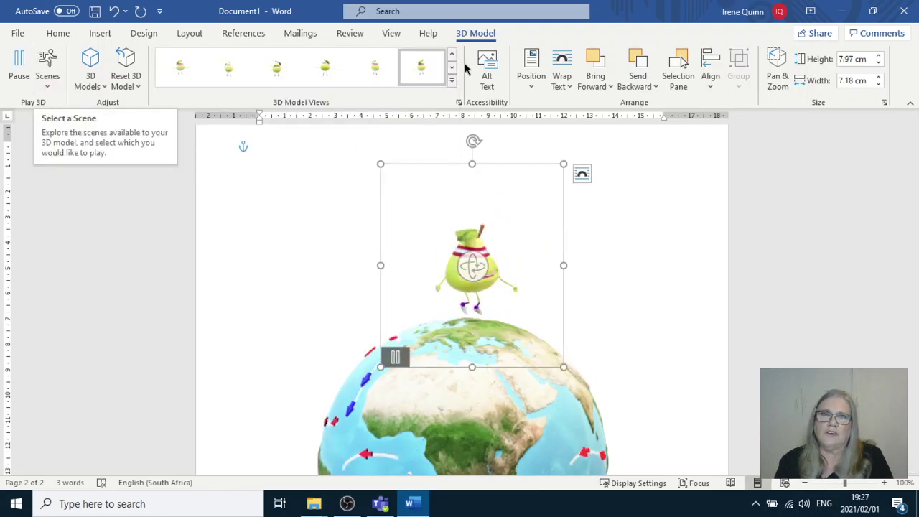
Set the pear's animation to Scene 3 after trying Scene 2, and move the pear down onto the top of the globe
{"action": "left_click", "coordinate": [47, 71]}
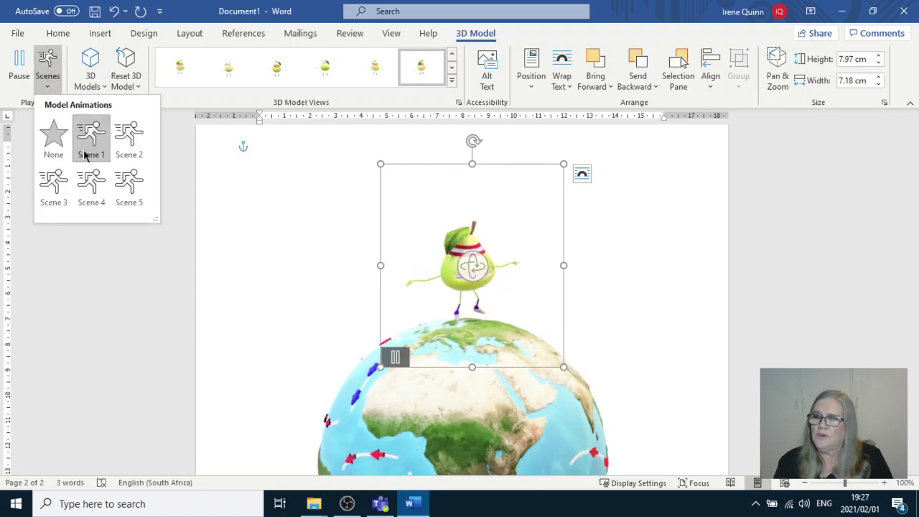
{"action": "left_click", "coordinate": [126, 153]}
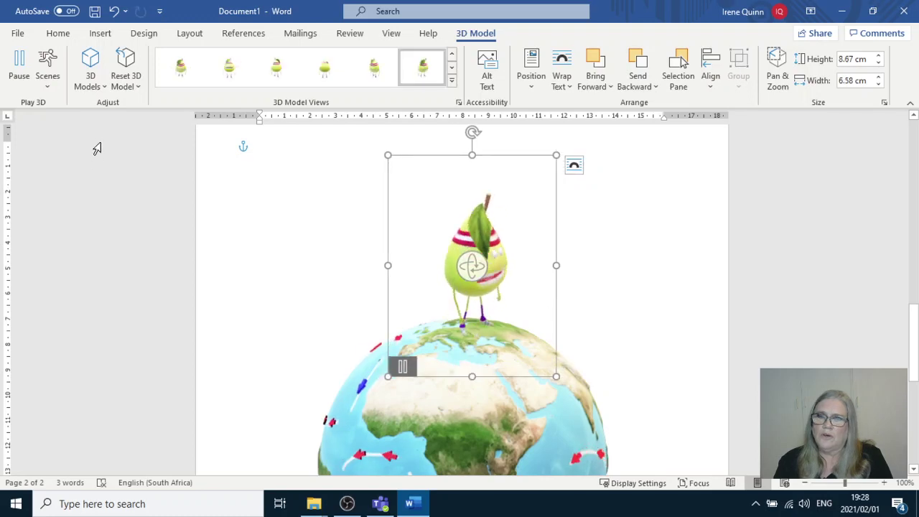
{"action": "left_click", "coordinate": [55, 90]}
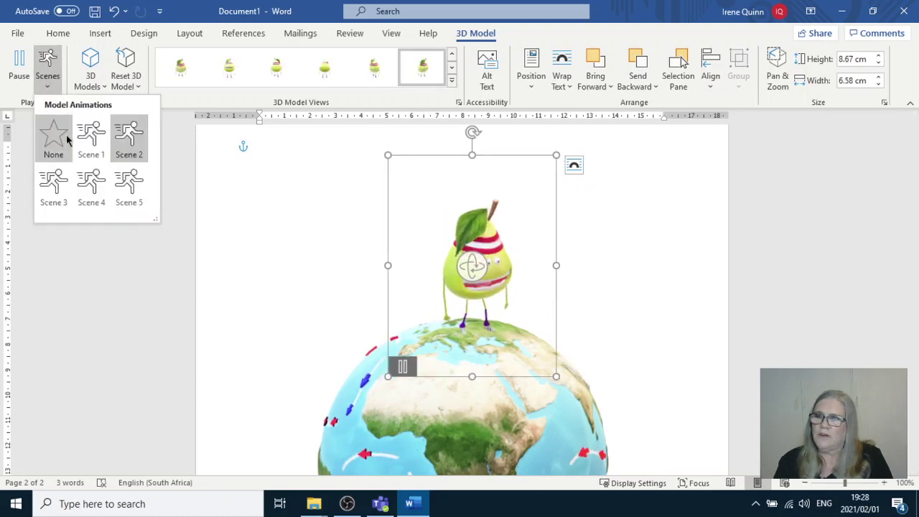
{"action": "left_click", "coordinate": [57, 186]}
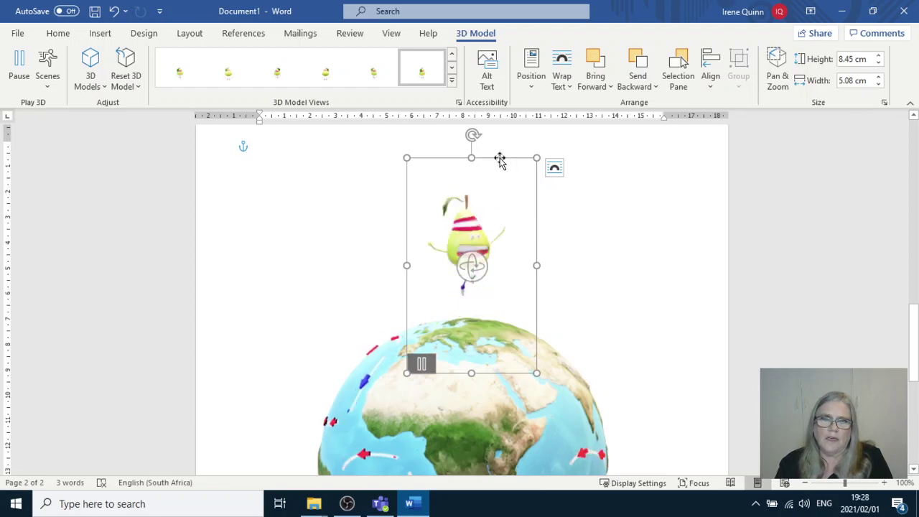
{"action": "left_click_drag", "start_coordinate": [498, 159], "coordinate": [490, 218]}
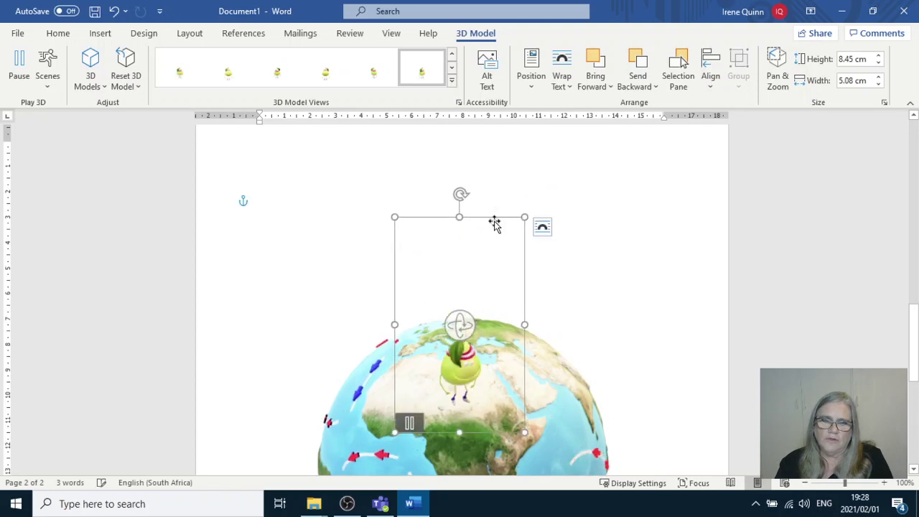
Rotate the globe model past the Indian Ocean and back to Africa, and tilt it until southern Africa and Antarctica face the front
{"action": "left_click", "coordinate": [671, 352]}
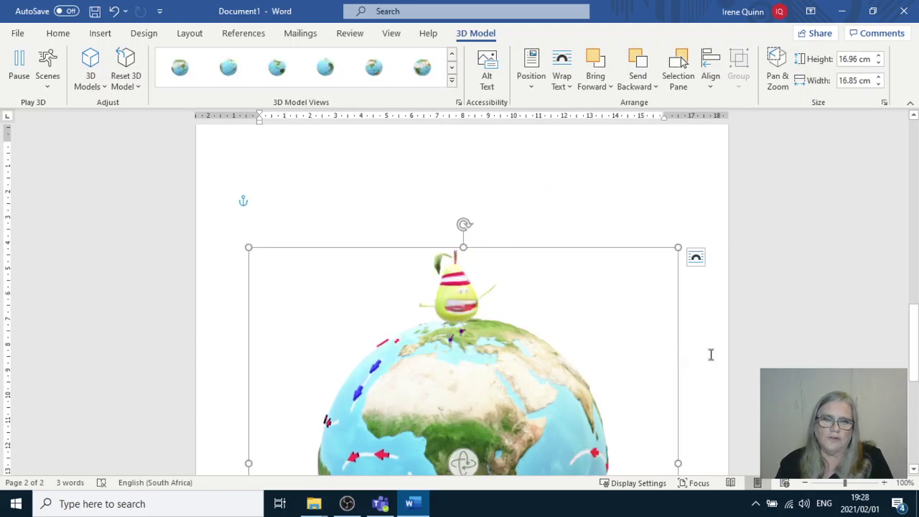
{"action": "scroll", "coordinate": [710, 353], "scroll_direction": "down", "scroll_amount": 3}
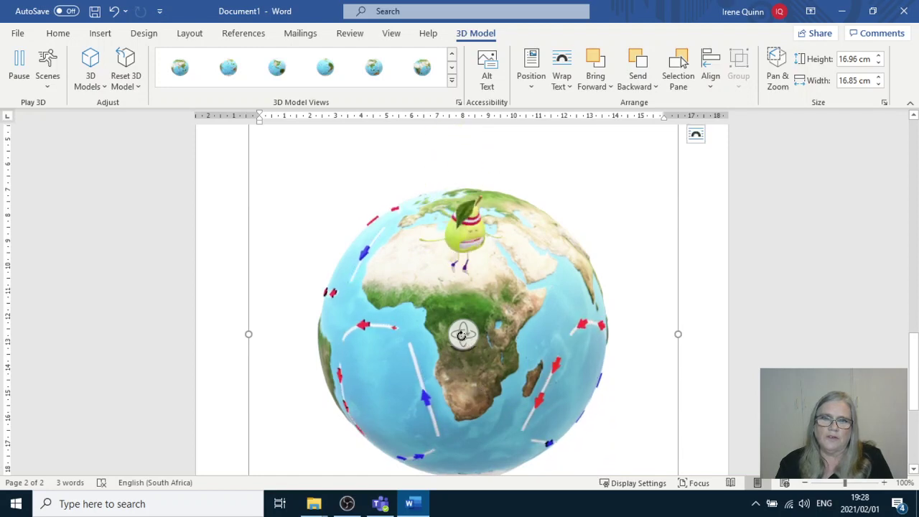
{"action": "left_click_drag", "start_coordinate": [463, 335], "coordinate": [378, 363]}
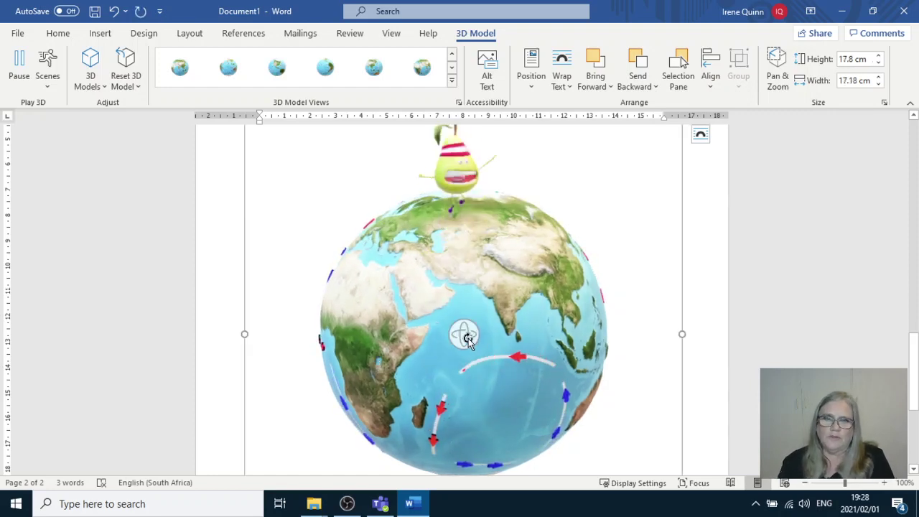
{"action": "left_click_drag", "start_coordinate": [468, 338], "coordinate": [575, 318]}
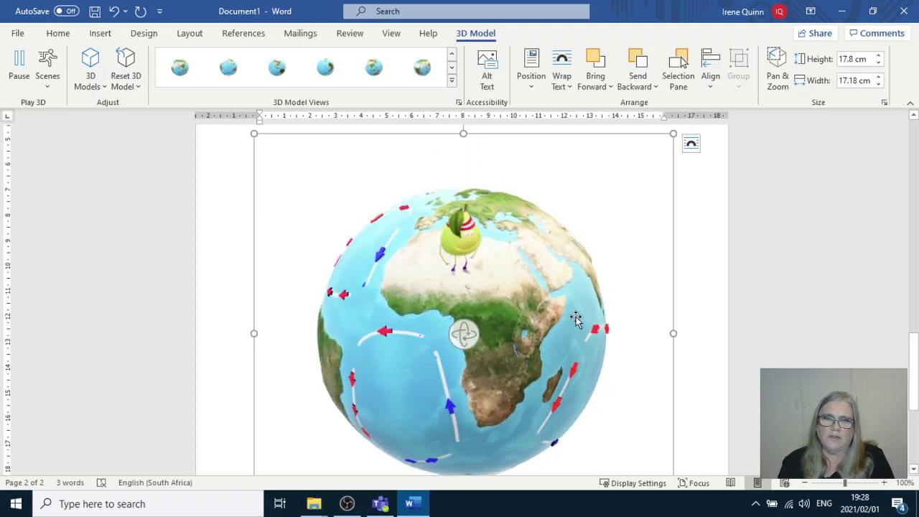
{"action": "mouse_move", "coordinate": [463, 336]}
{"action": "left_mouse_down"}
{"action": "mouse_move", "coordinate": [485, 305]}
{"action": "mouse_move", "coordinate": [433, 262]}
{"action": "mouse_move", "coordinate": [483, 328]}
{"action": "mouse_move", "coordinate": [465, 306]}
{"action": "mouse_move", "coordinate": [466, 328]}
{"action": "left_mouse_up"}
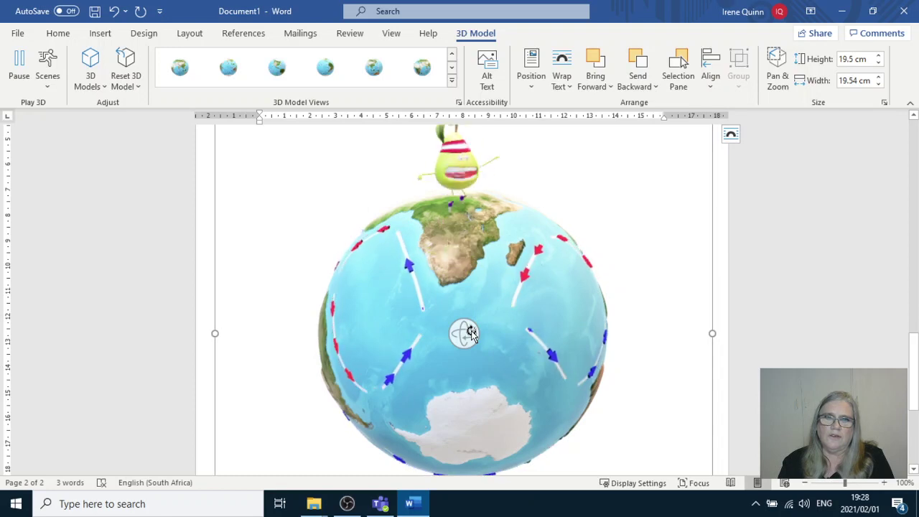
{"action": "left_click_drag", "start_coordinate": [468, 333], "coordinate": [476, 339]}
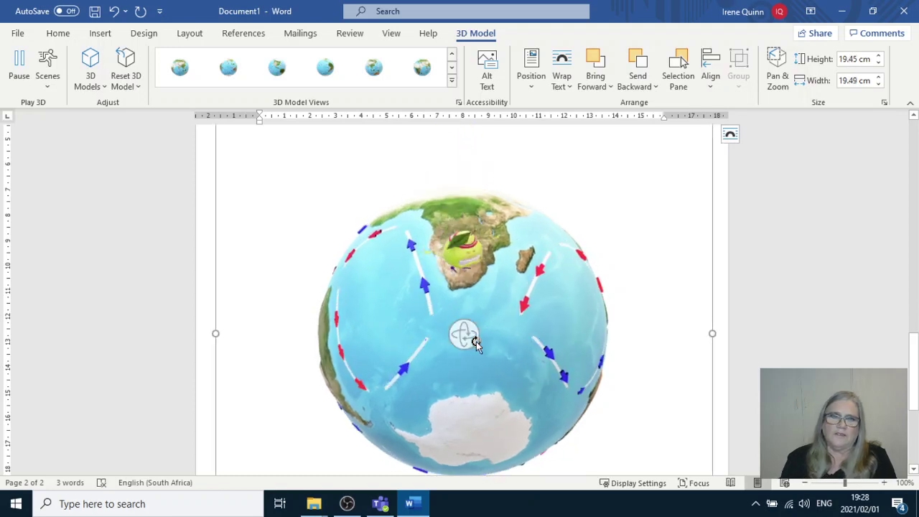